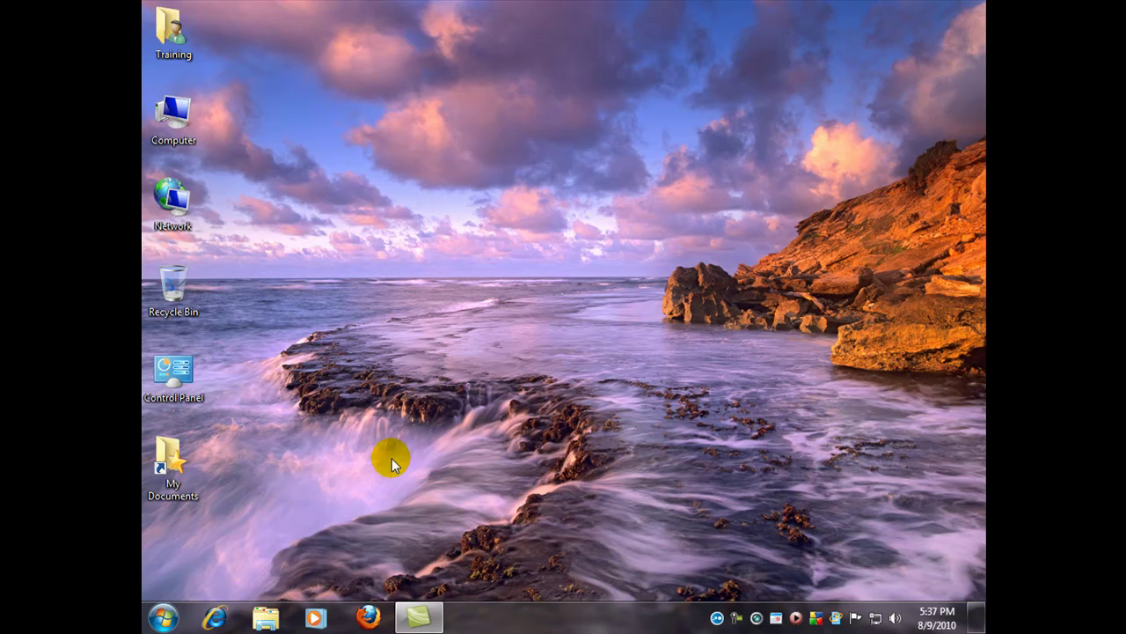
- Launch Firefox and load dropbox.com in place of google.com
click(367, 620)
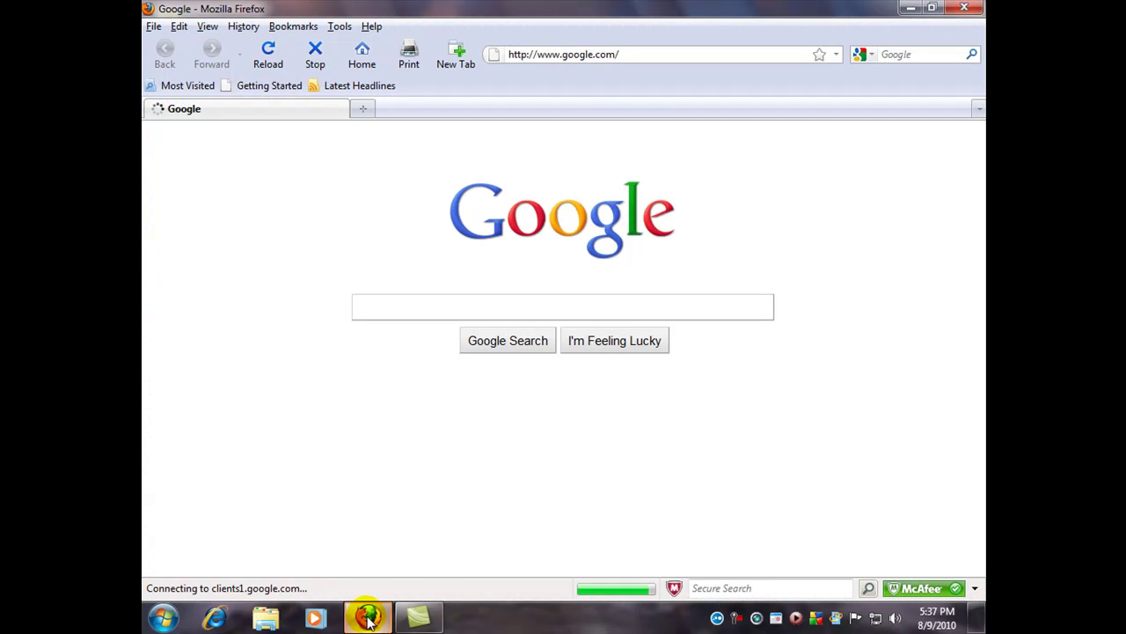
click(573, 54)
drag(563, 54, 630, 74)
text(dropbo)
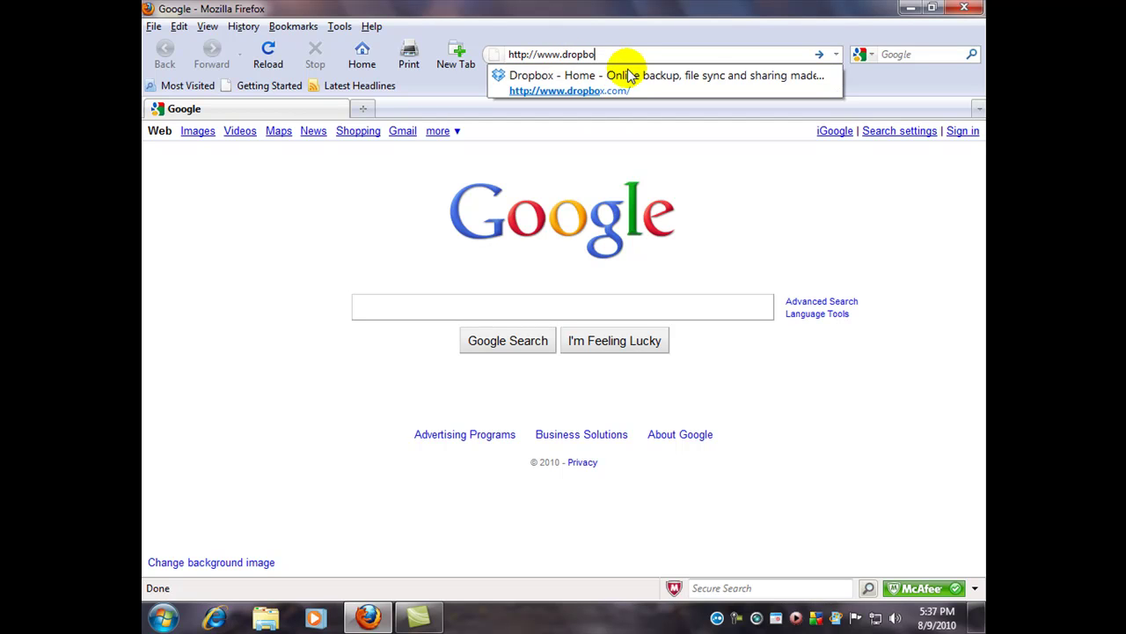
text(x.com)
key(Return)
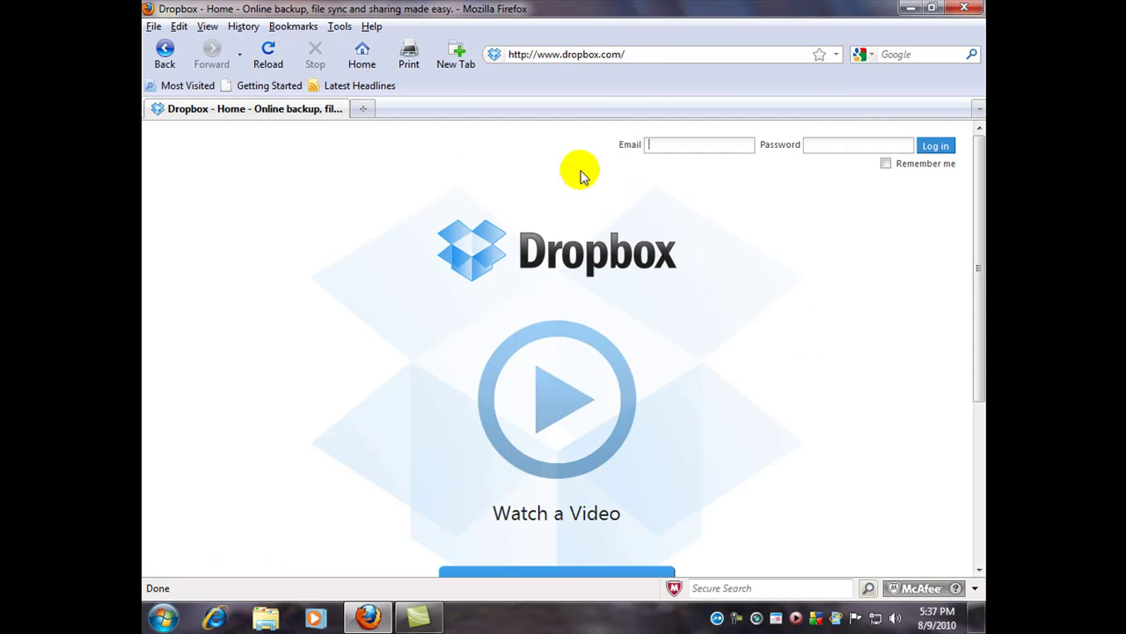
scroll(604, 402, down, 3)
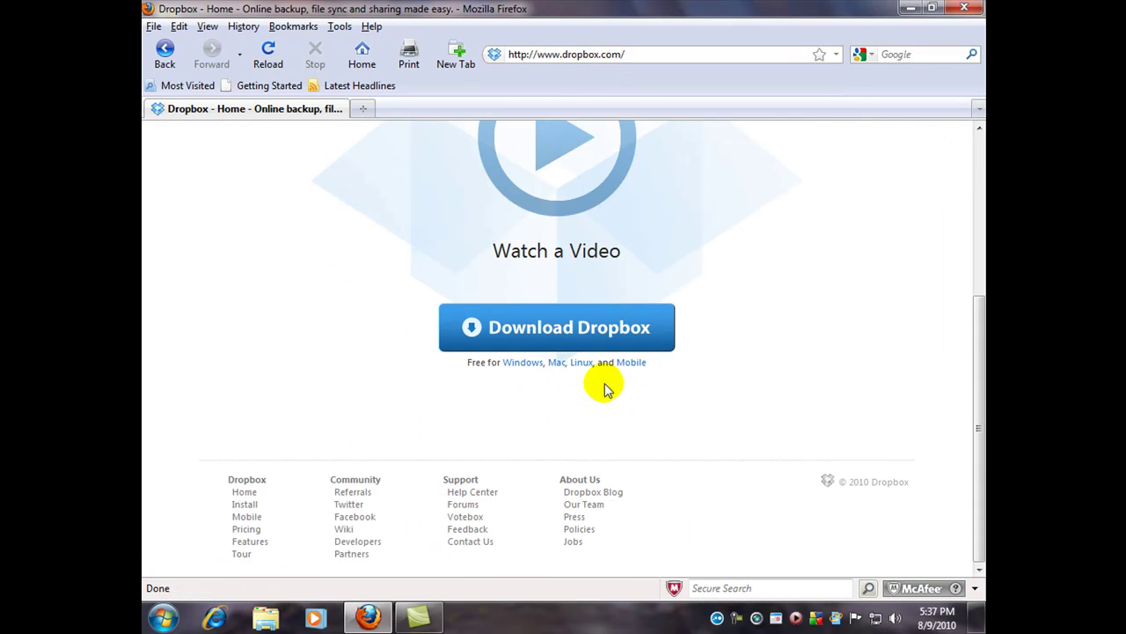
- Download Dropbox 0.7.110.exe to the Desktop, then clear and close the Downloads list
click(548, 323)
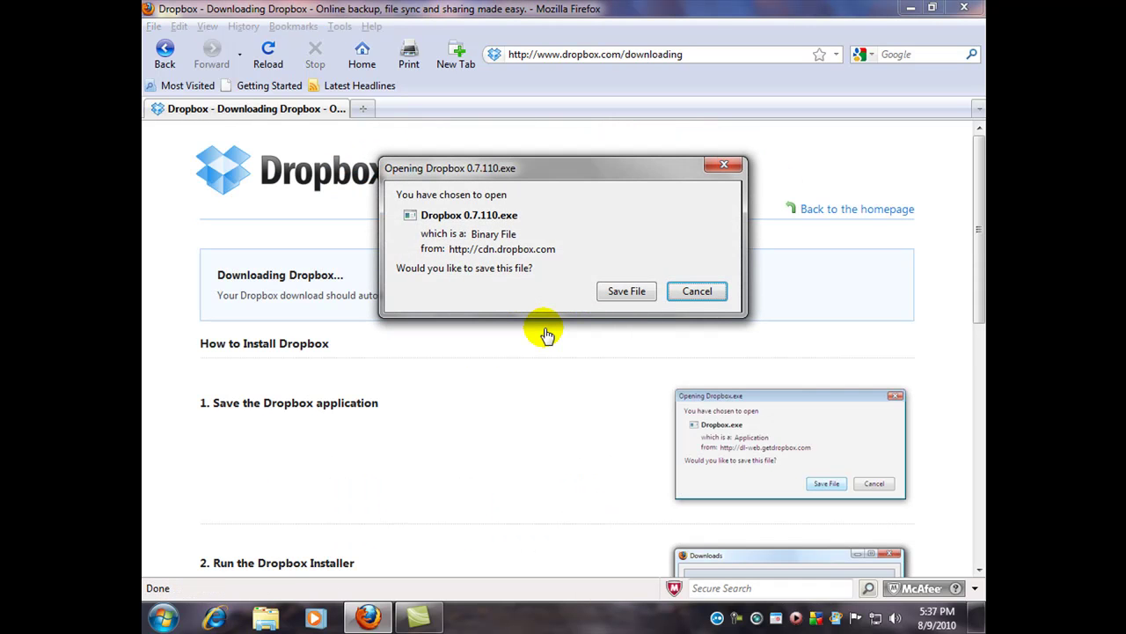
drag(573, 176, 393, 122)
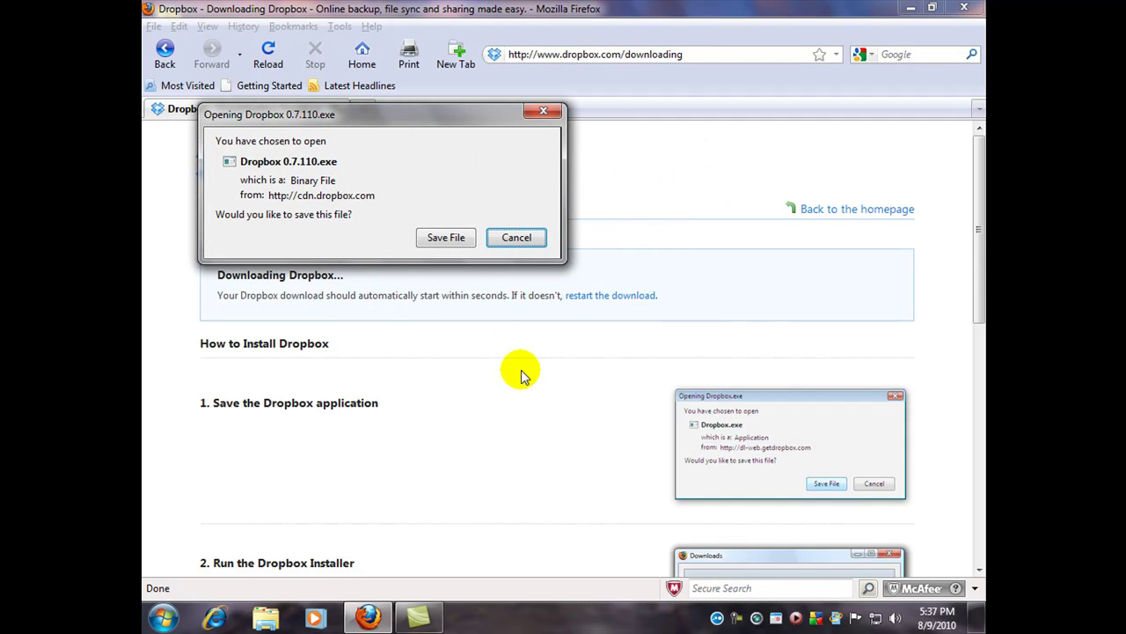
click(438, 236)
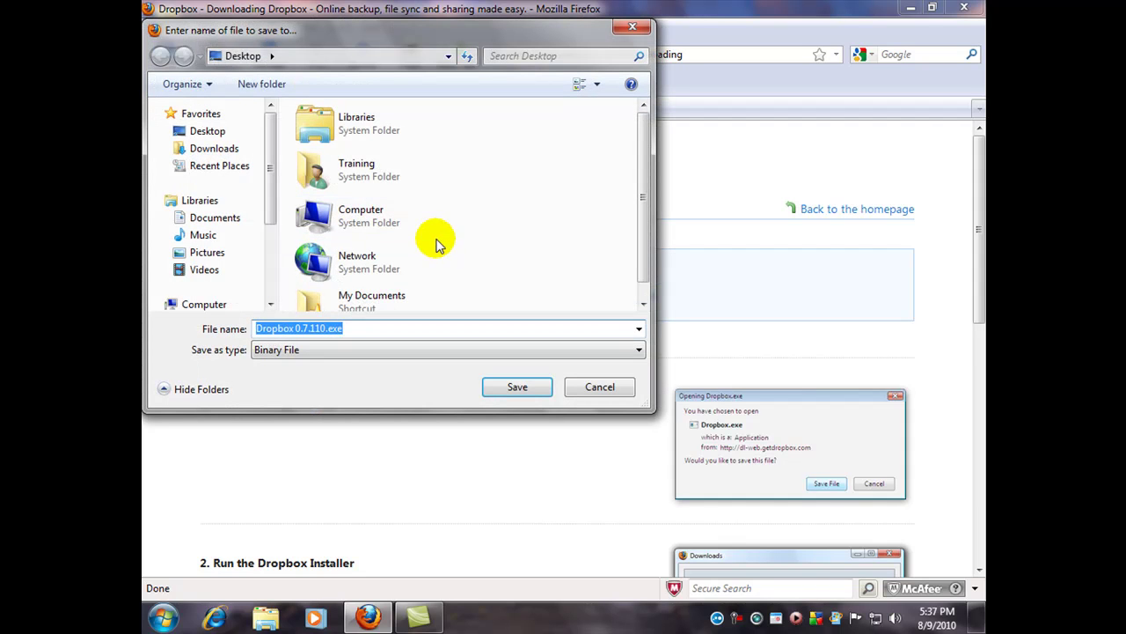
click(202, 132)
click(506, 387)
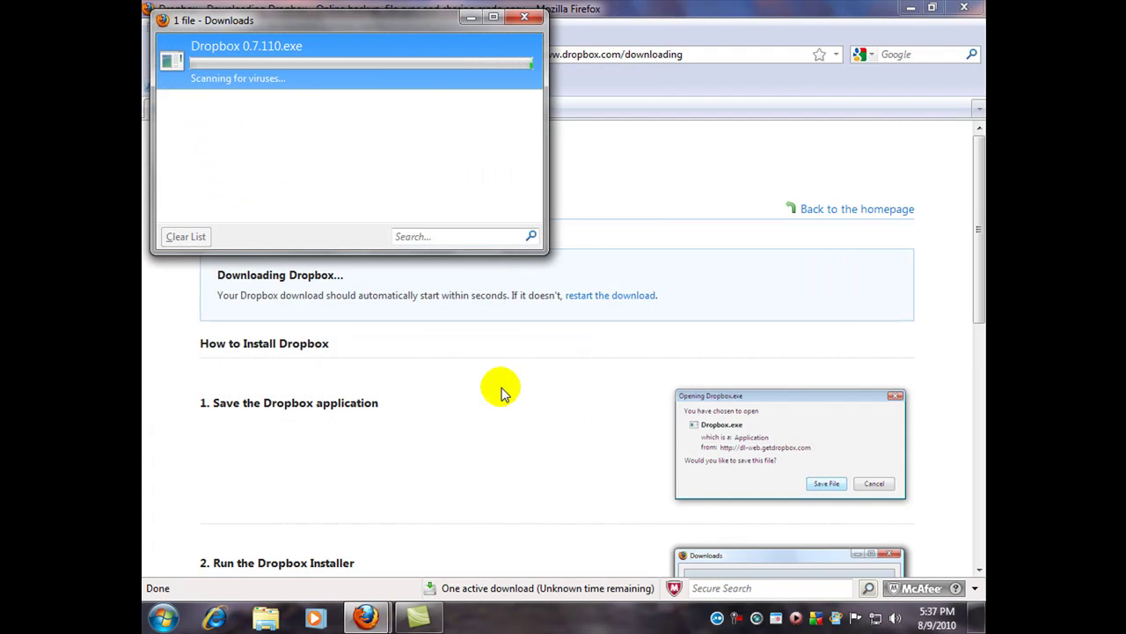
click(186, 236)
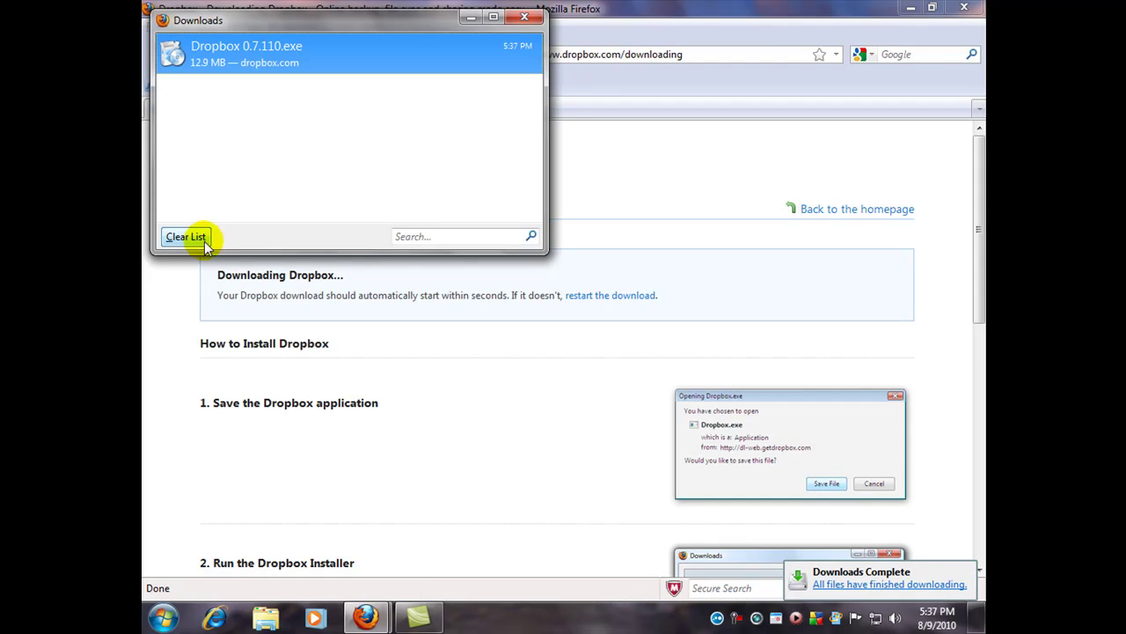
click(524, 17)
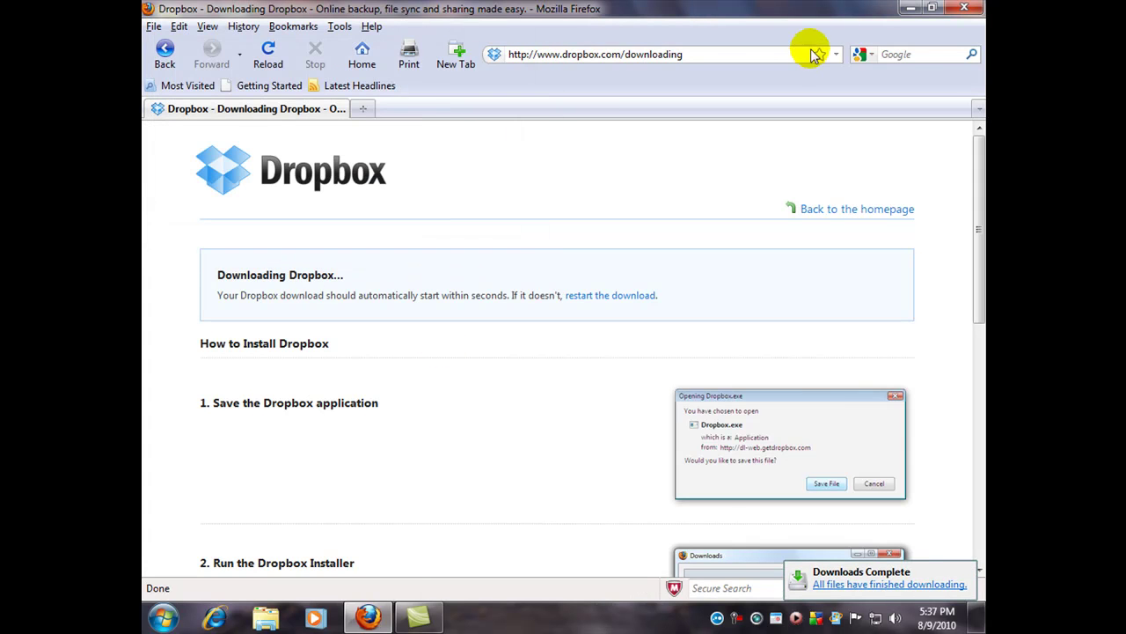
- Close Firefox and run Dropbox 0.7.110.exe, approving the security and UAC prompts, to install Dropbox
click(964, 8)
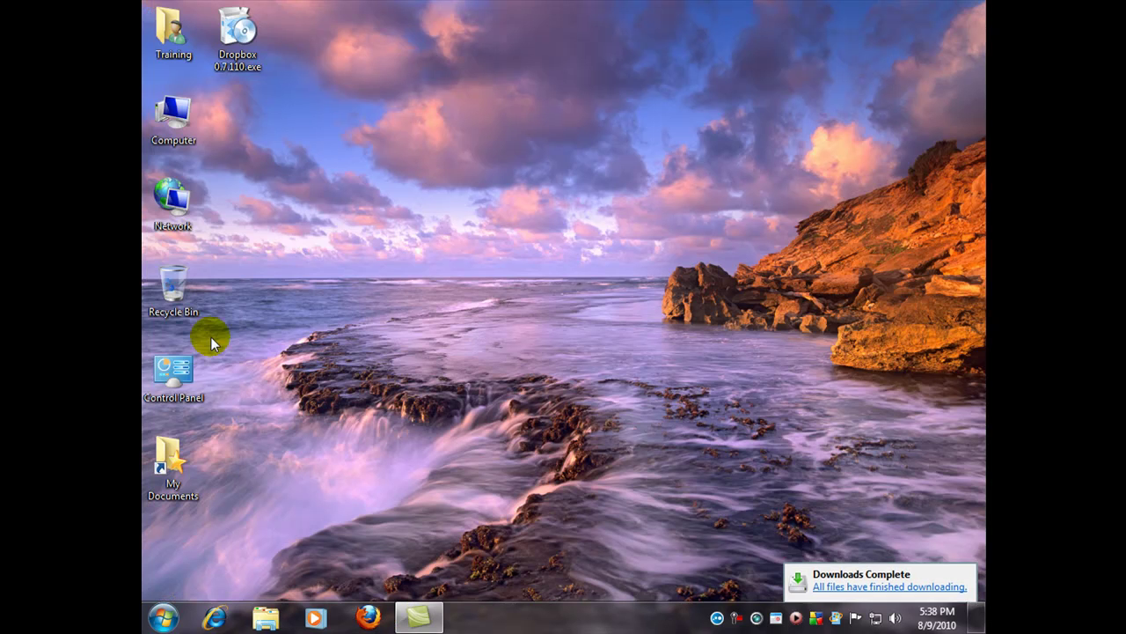
drag(238, 32, 340, 260)
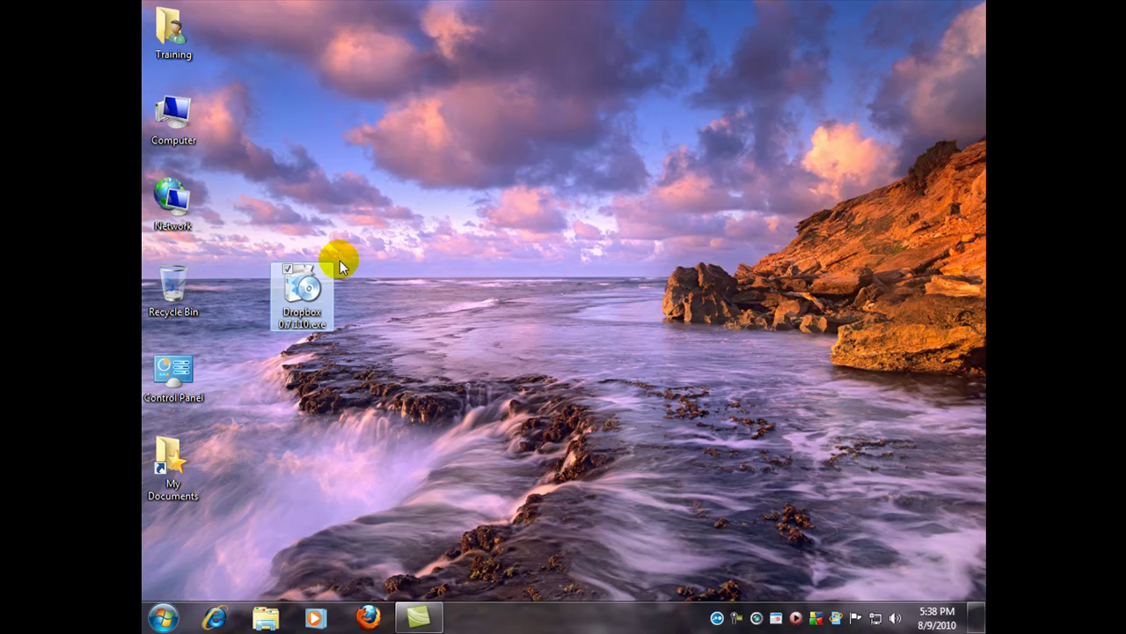
double_click(302, 306)
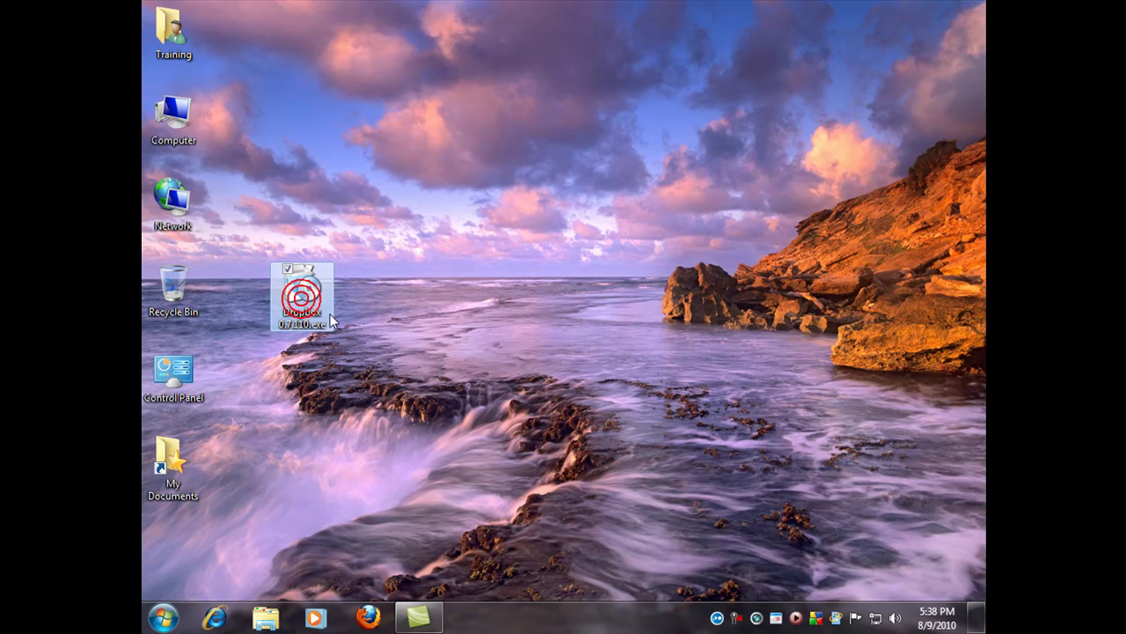
double_click(303, 308)
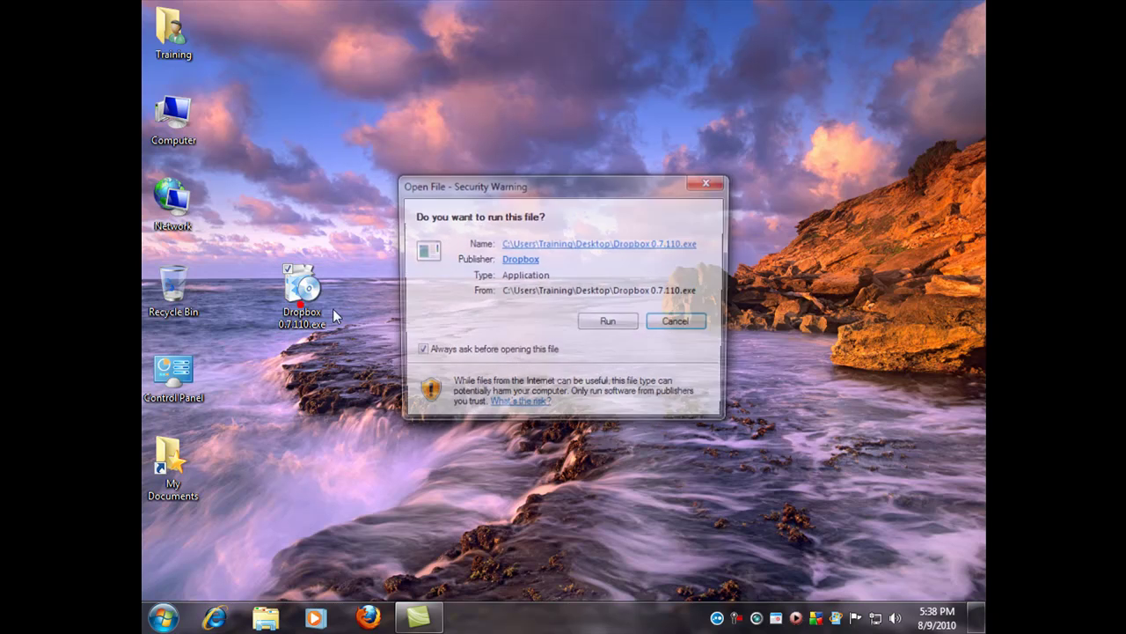
click(600, 326)
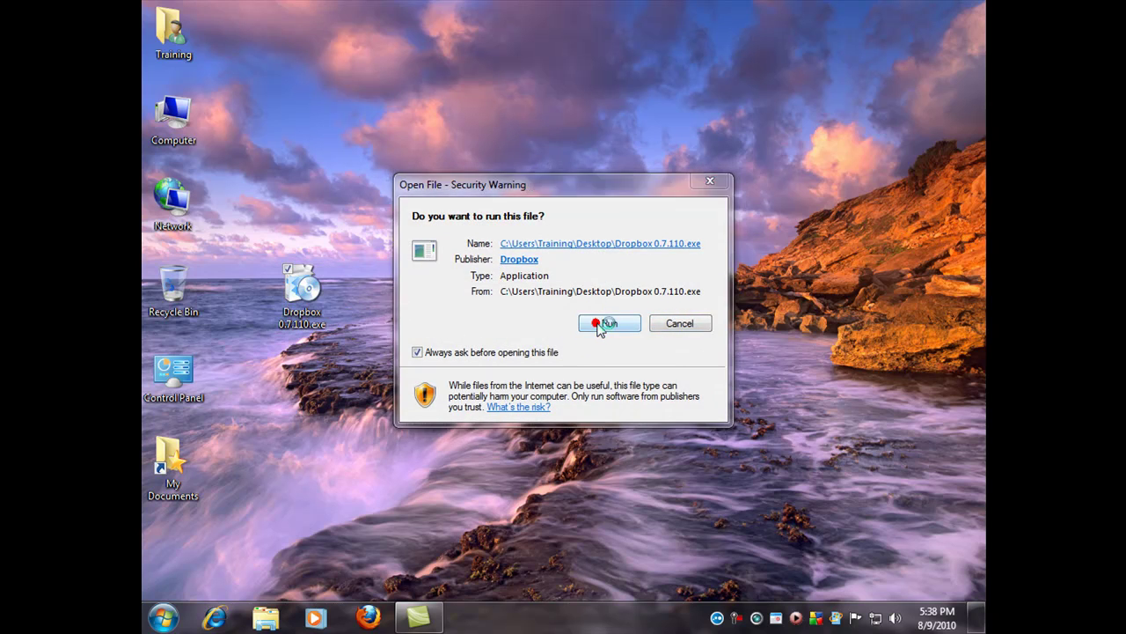
click(613, 343)
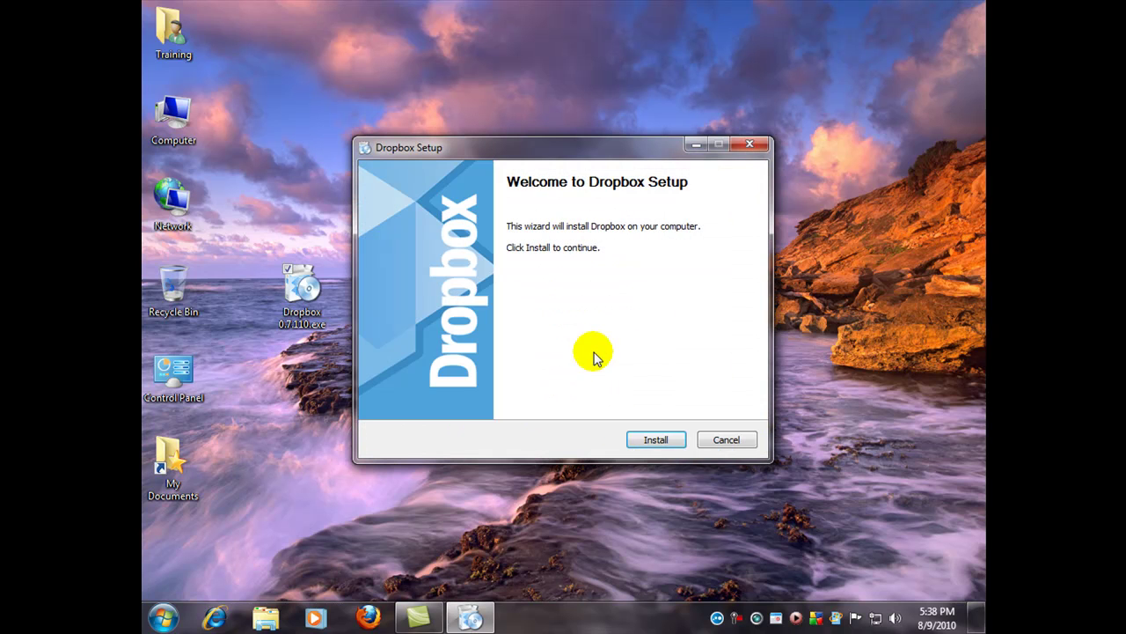
click(656, 437)
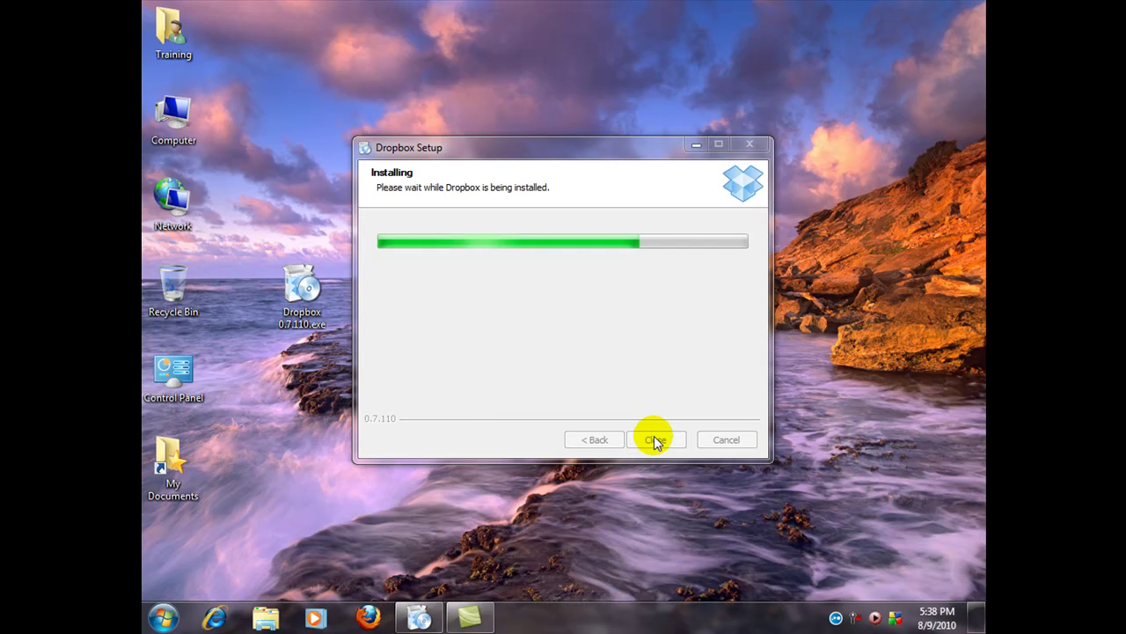
click(653, 437)
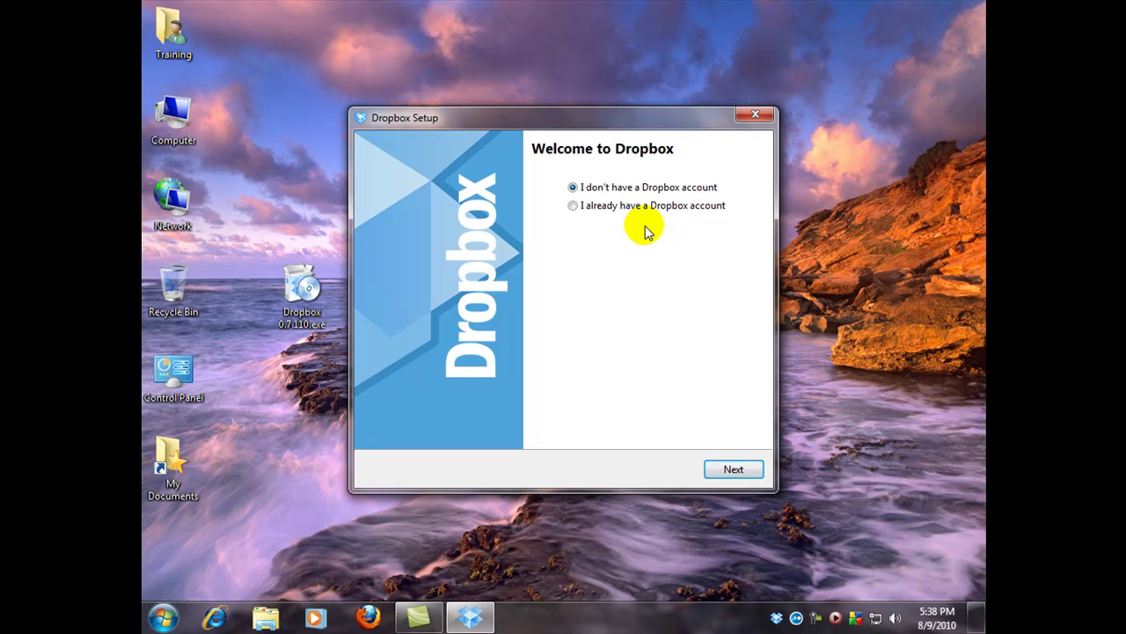
- Choose 'I already have a Dropbox account' and fill in the account e-mail and password
click(573, 209)
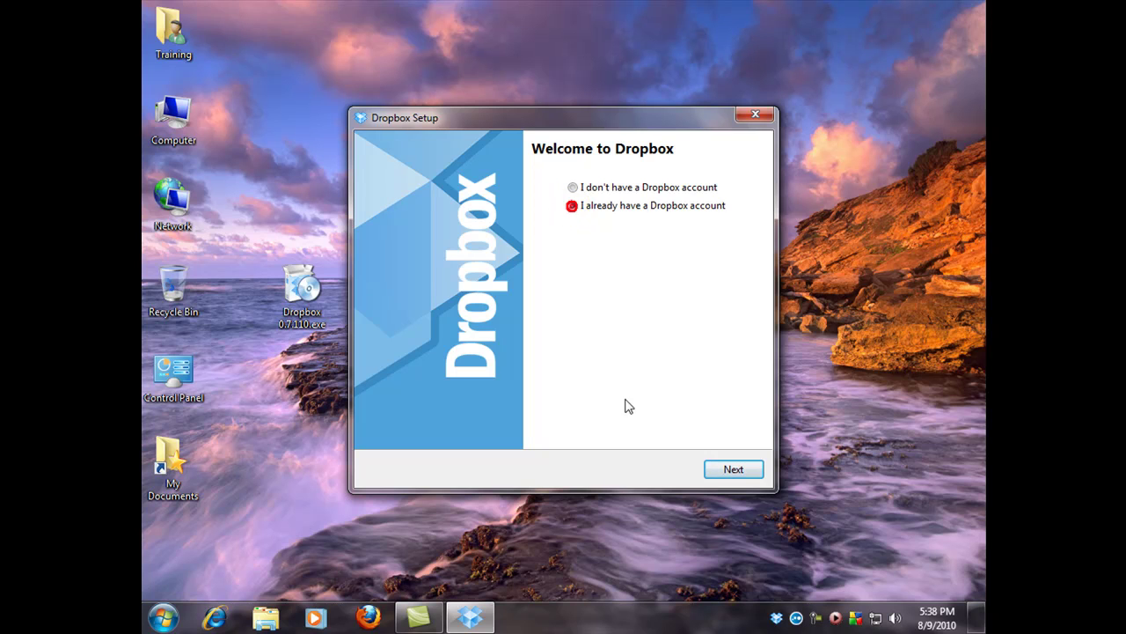
click(733, 471)
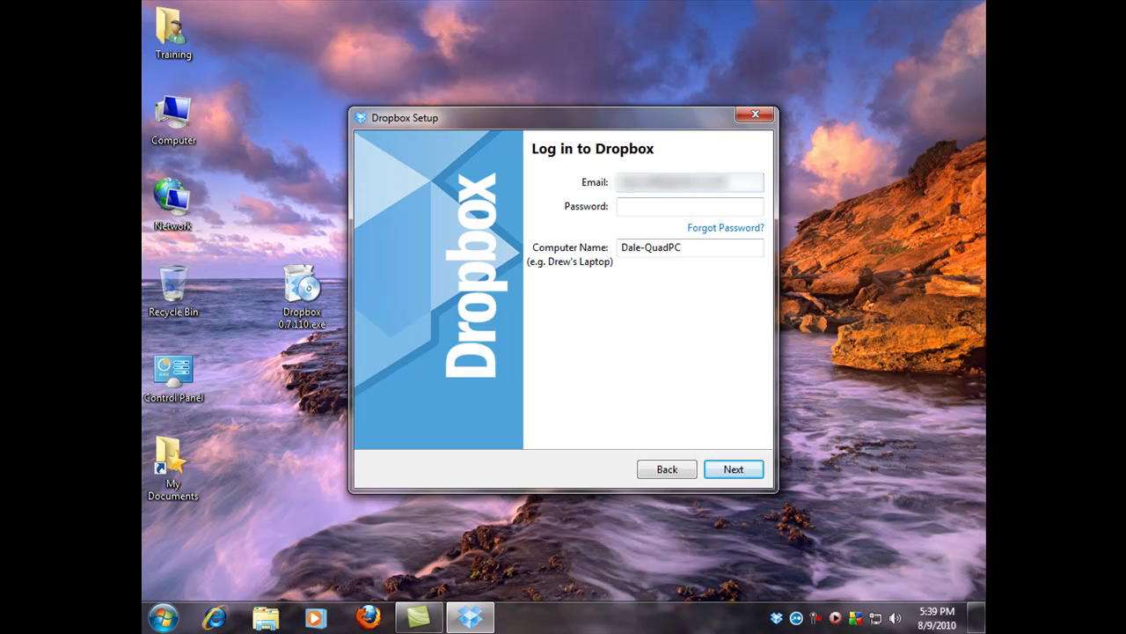
key(Tab)
text(•••••••••••)
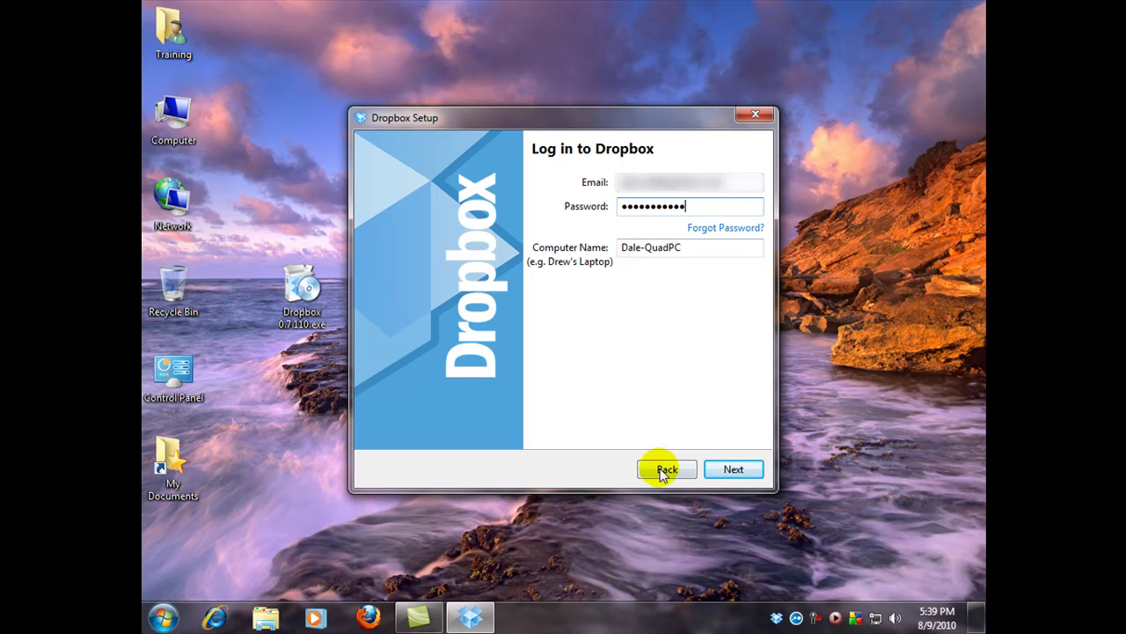
- Log in to Dropbox with the entered account details
click(729, 471)
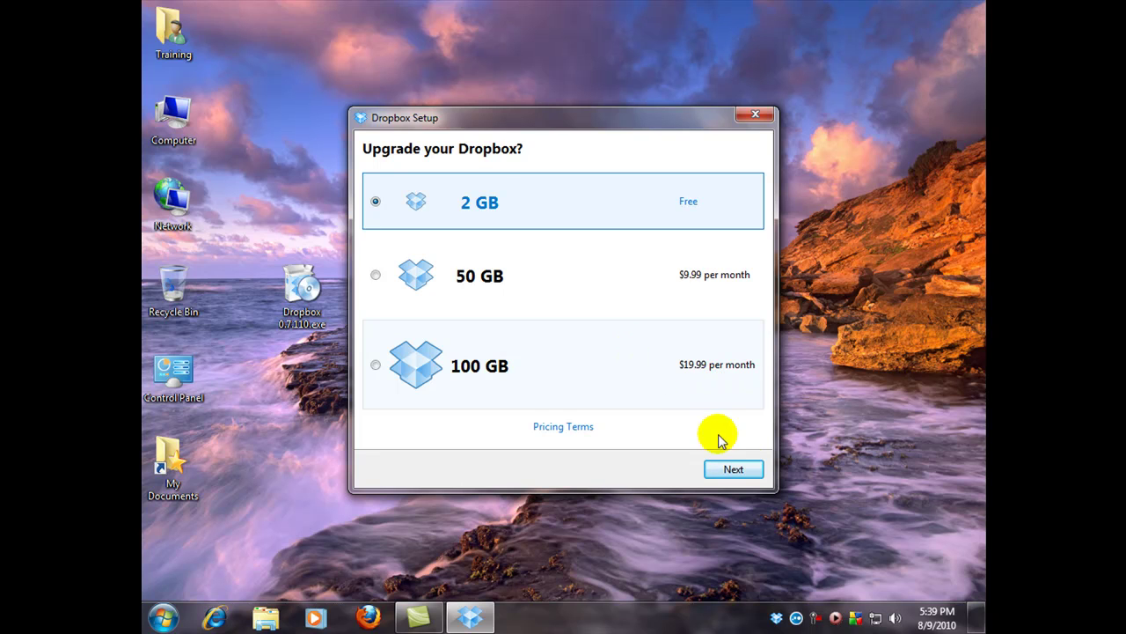
- Keep the free 2 GB plan and advance through every tour part to the 'That's it!' page
click(734, 470)
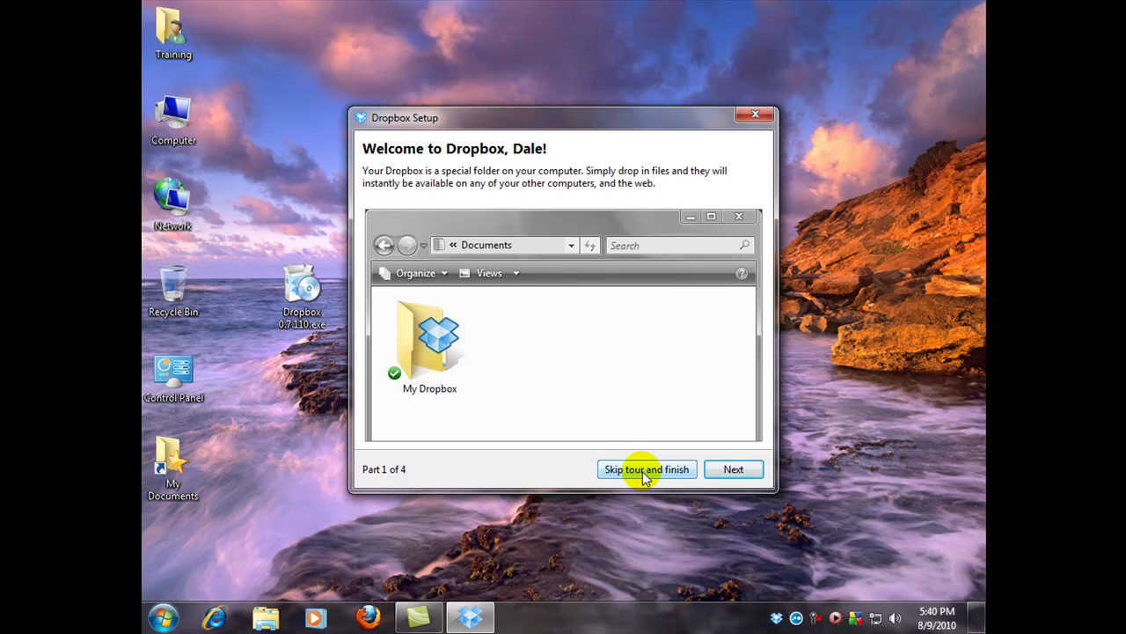
click(731, 470)
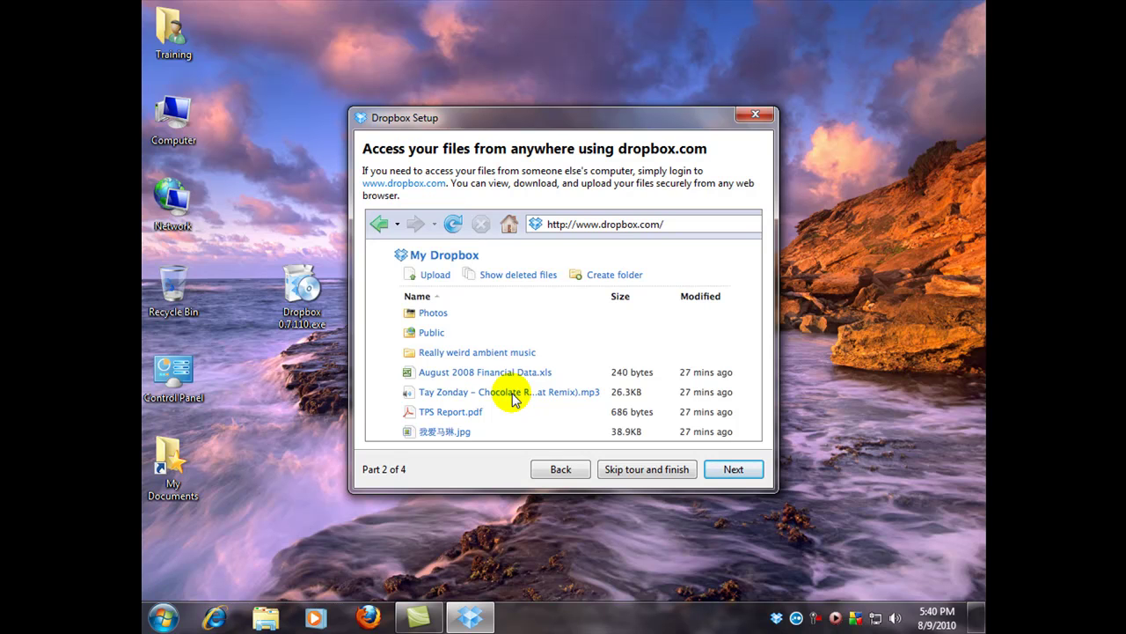
click(730, 470)
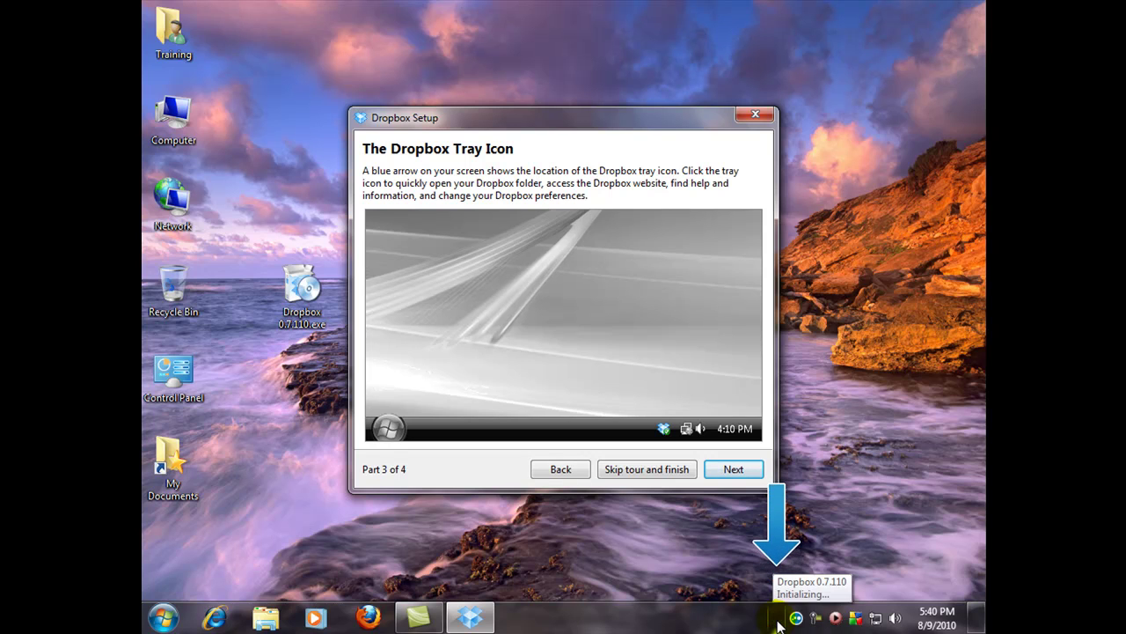
click(732, 472)
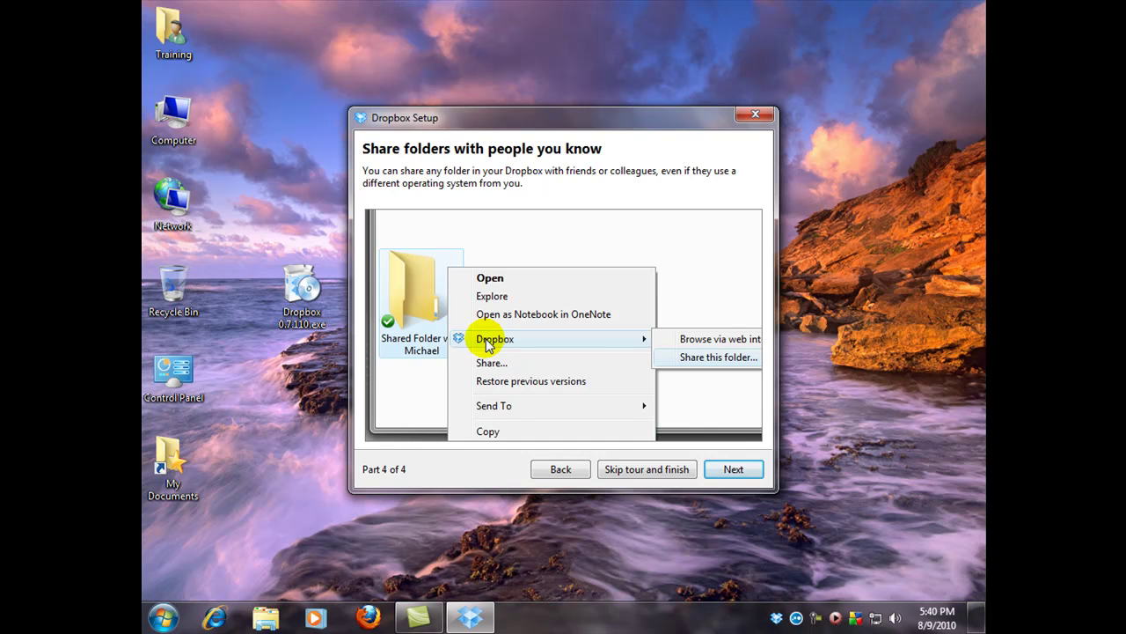
click(733, 469)
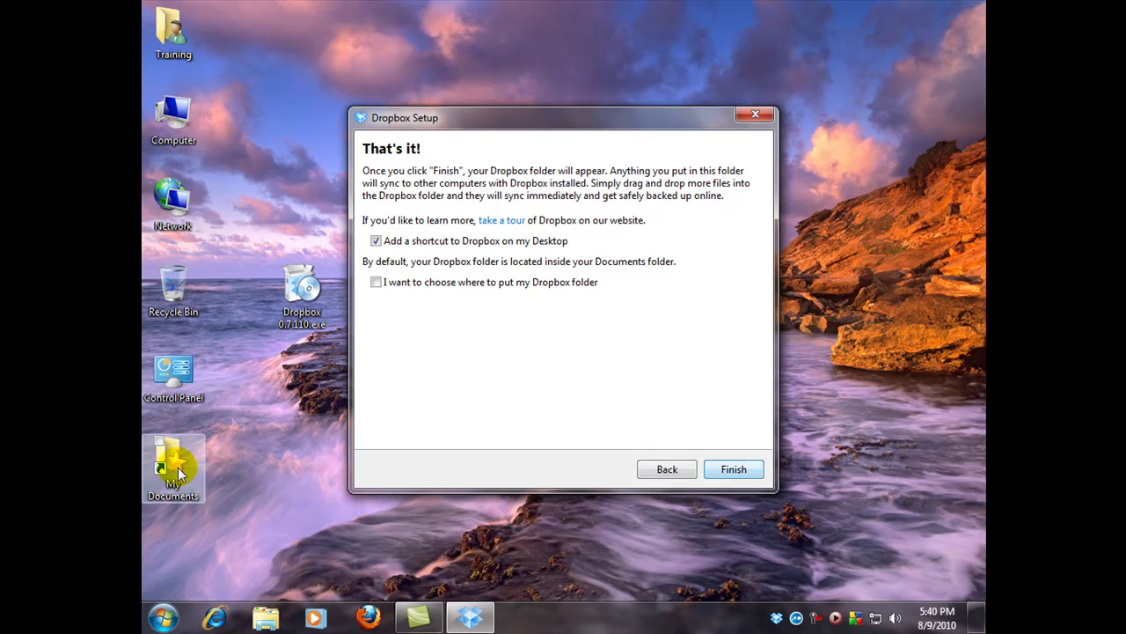
- Choose a custom Dropbox folder location on drive OS (C:) and finish setup
click(376, 282)
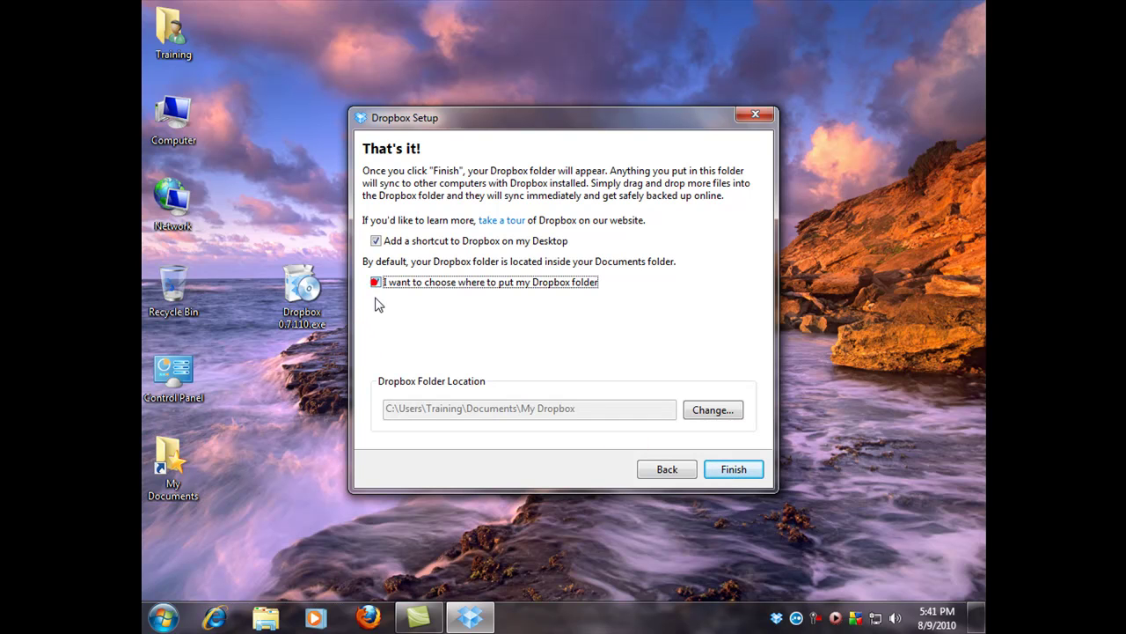
click(700, 412)
drag(678, 283, 674, 329)
click(456, 317)
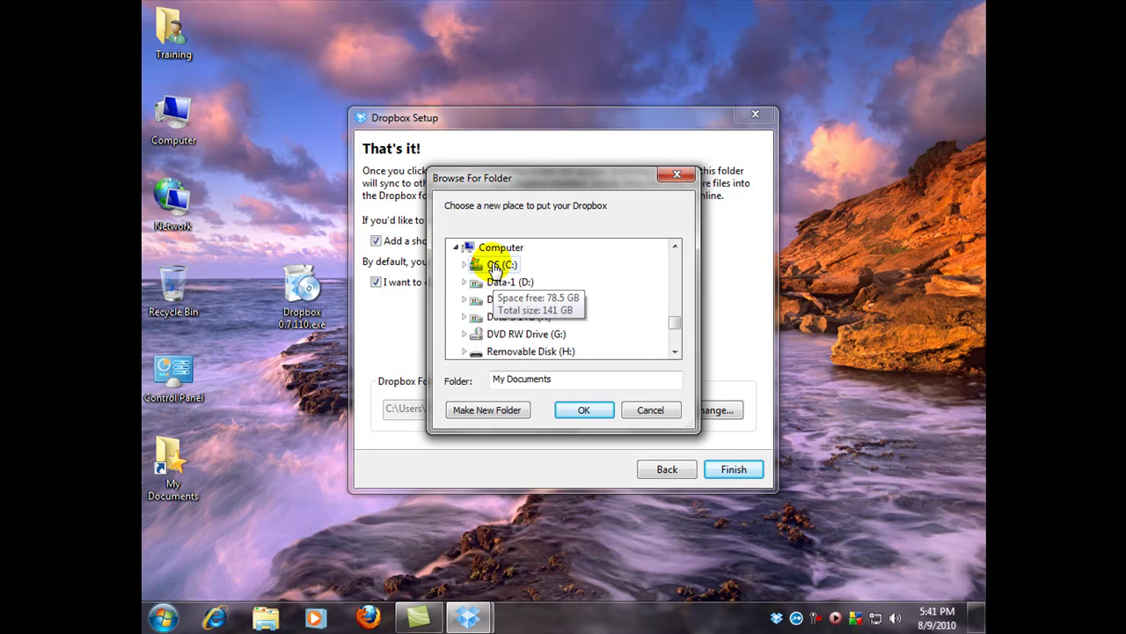
click(497, 266)
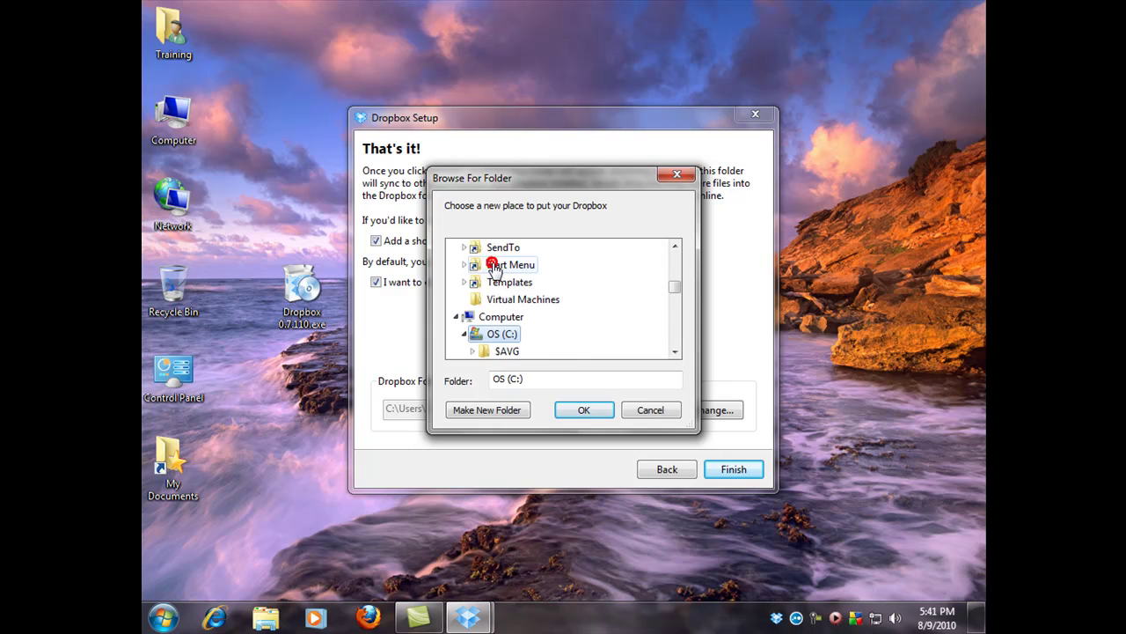
click(582, 413)
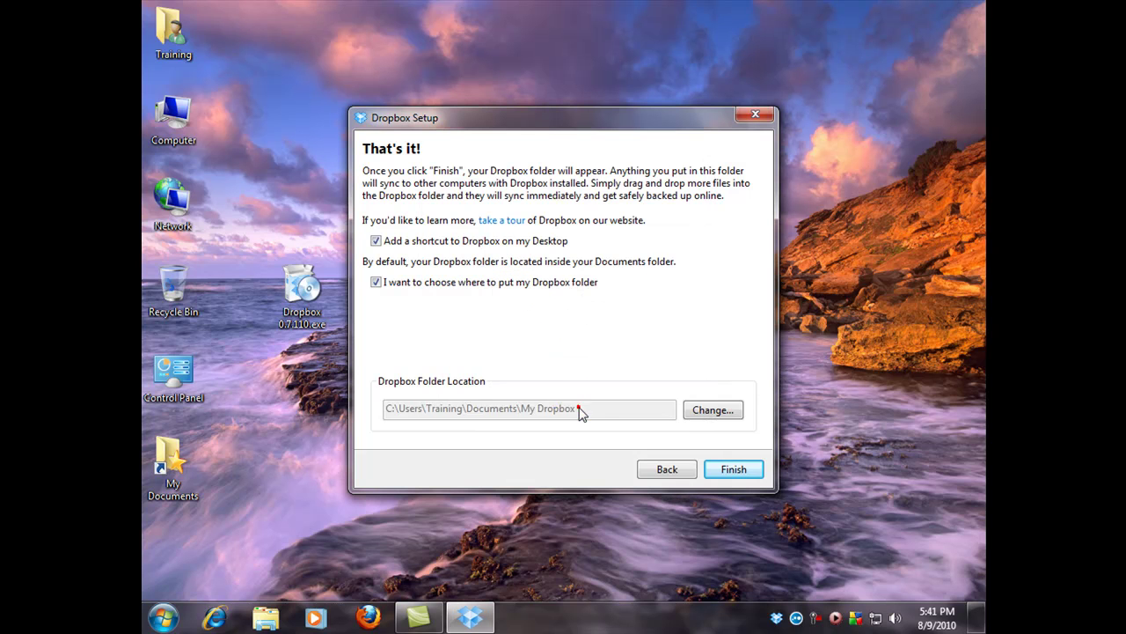
click(730, 472)
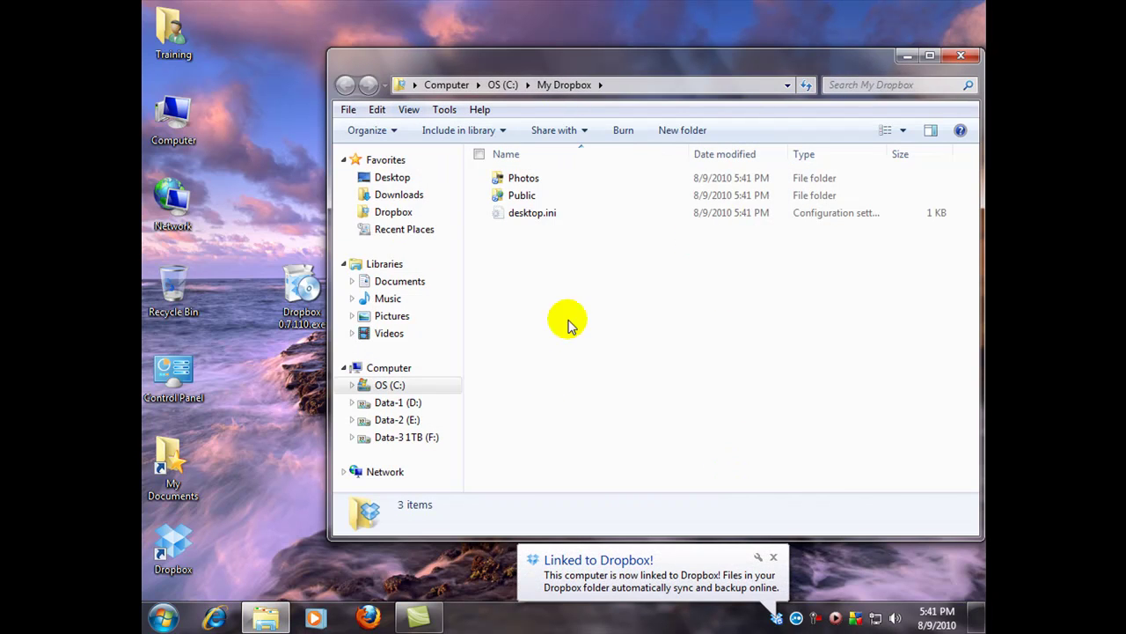
- Close My Dropbox, locate the My Dropbox folder on drive OS (C:), then close Explorer
click(961, 58)
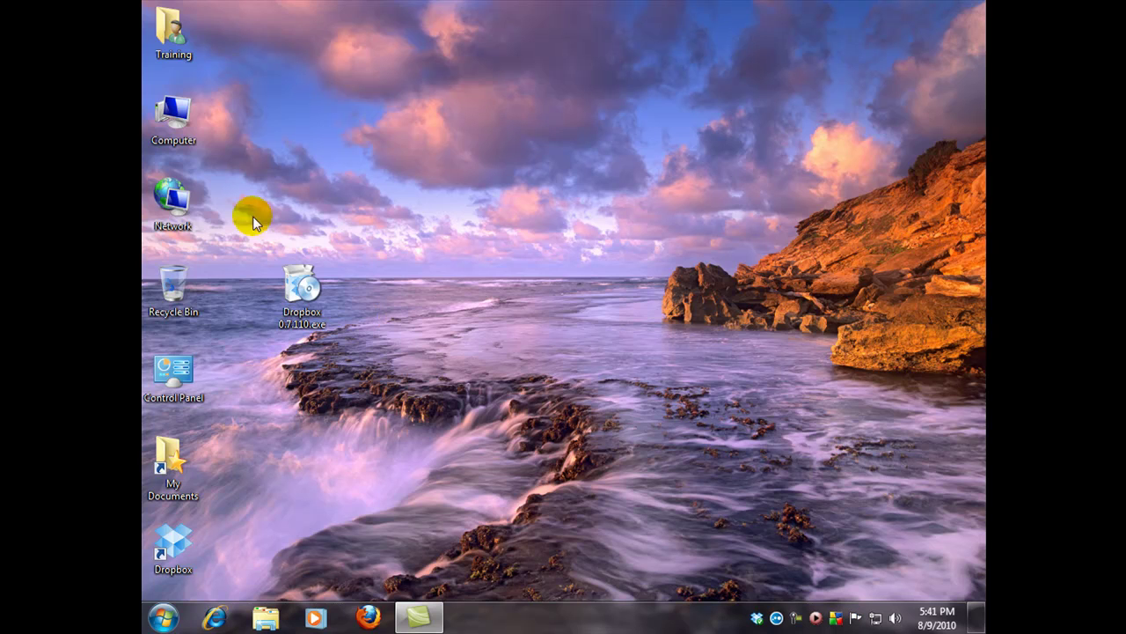
double_click(172, 121)
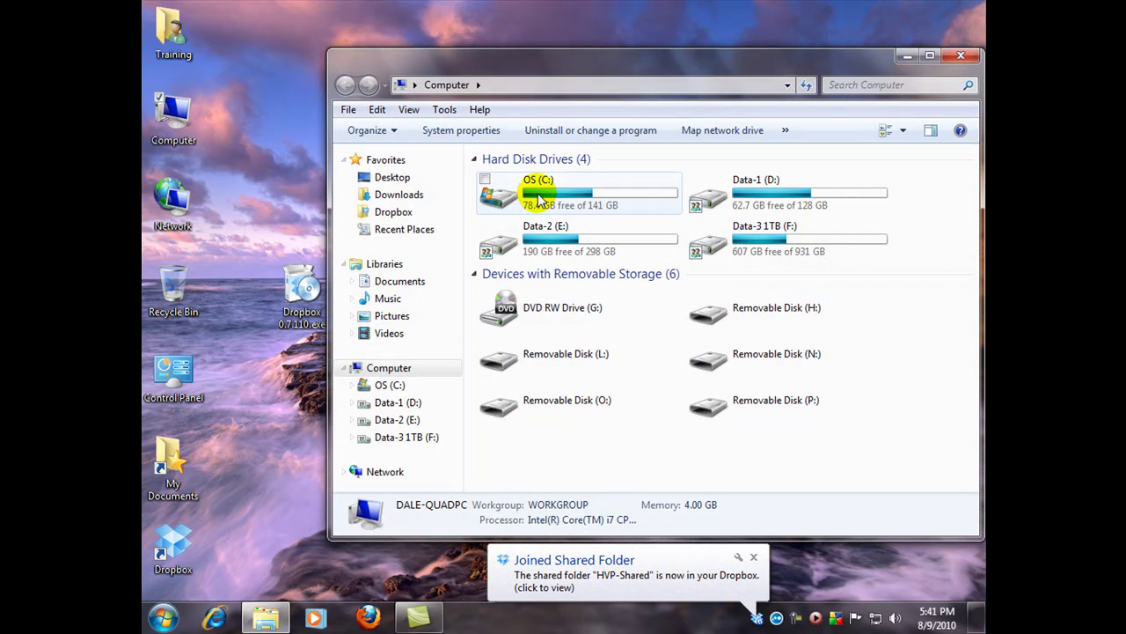
double_click(537, 198)
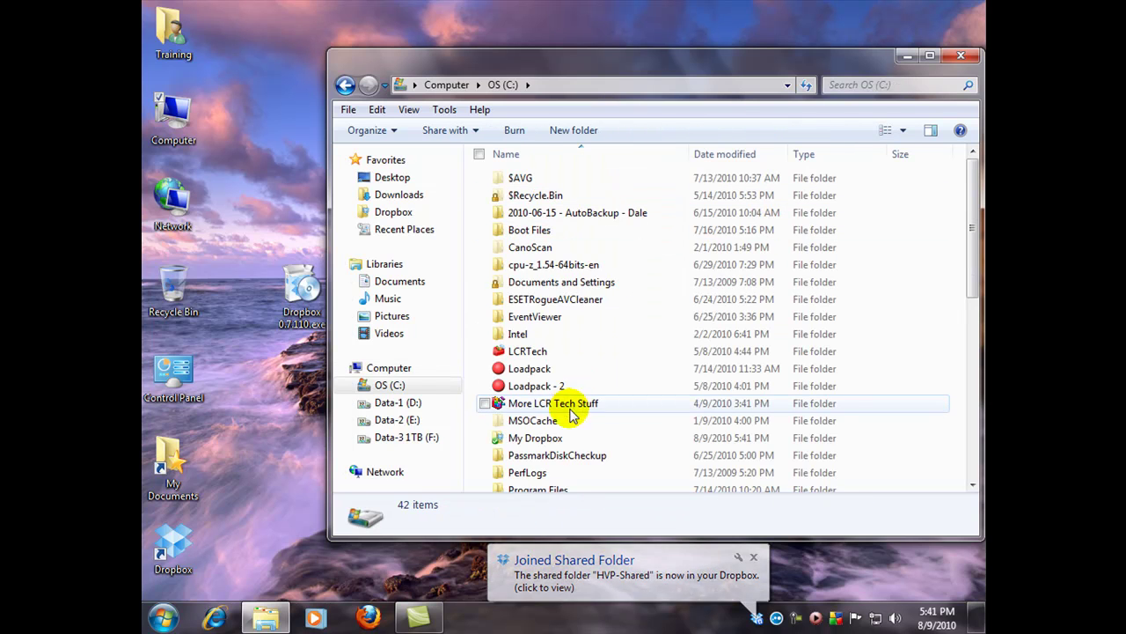
scroll(572, 414, down, 1)
mouse_move(543, 403)
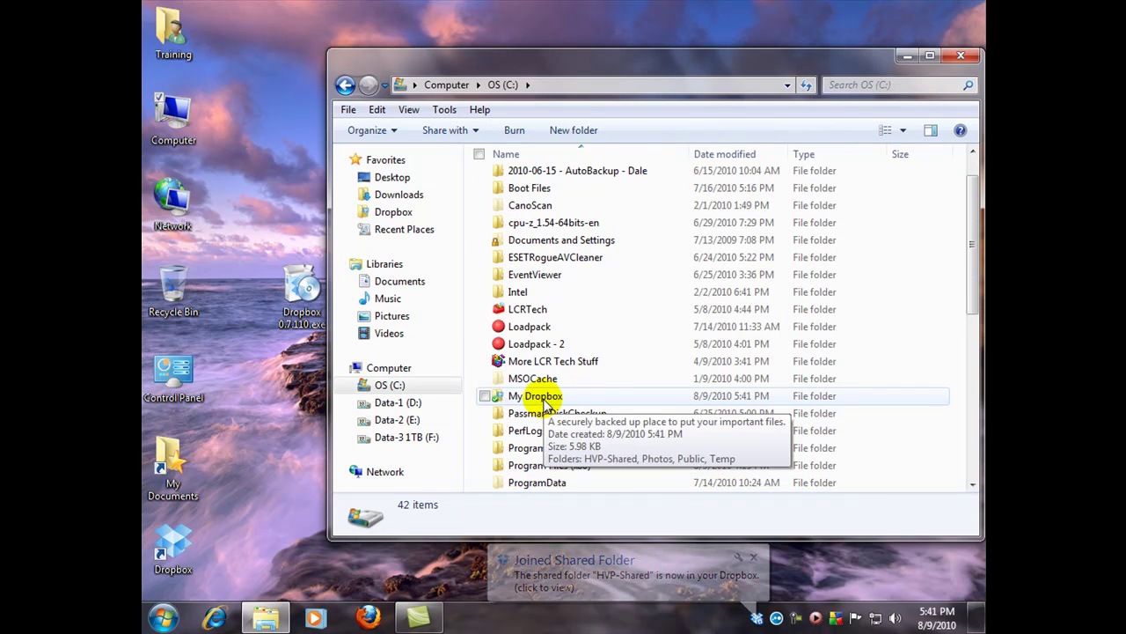
click(960, 55)
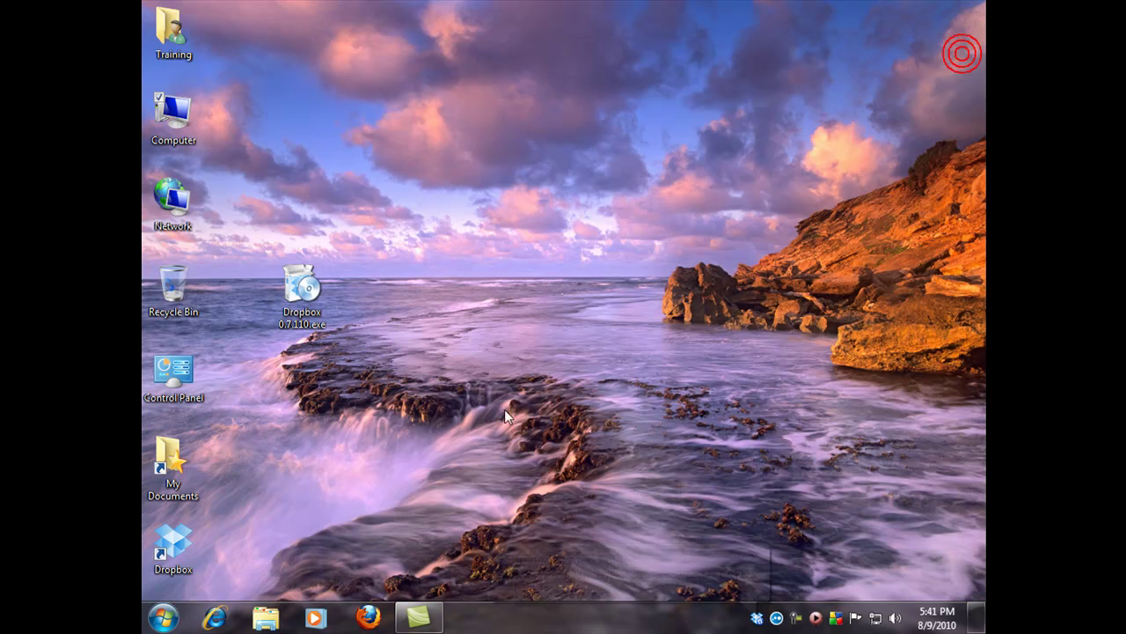
double_click(174, 110)
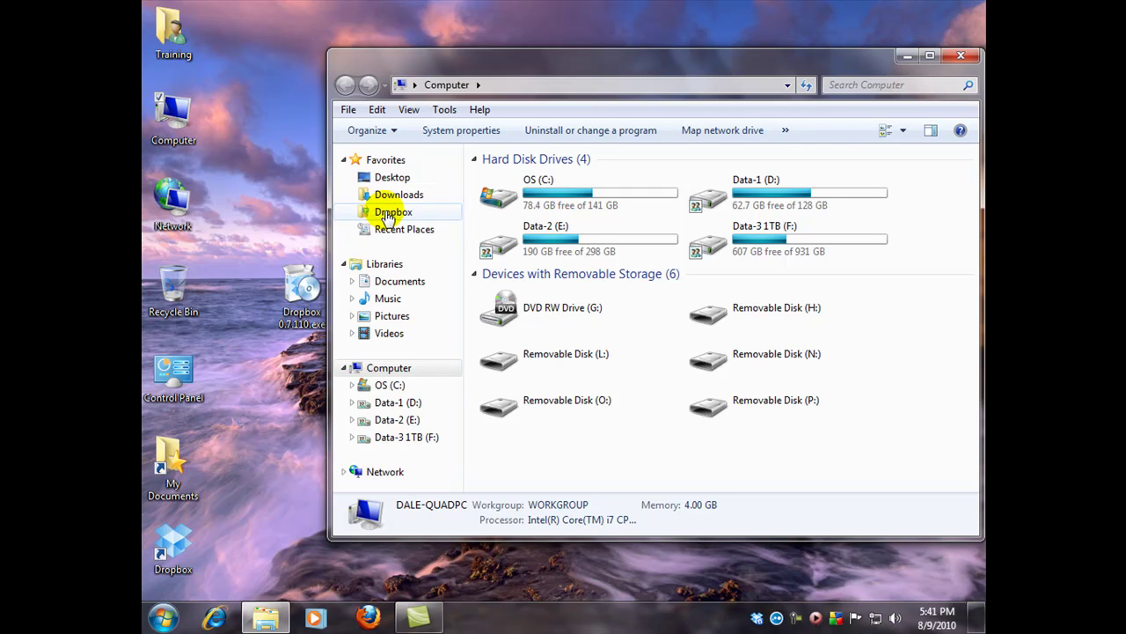
click(387, 213)
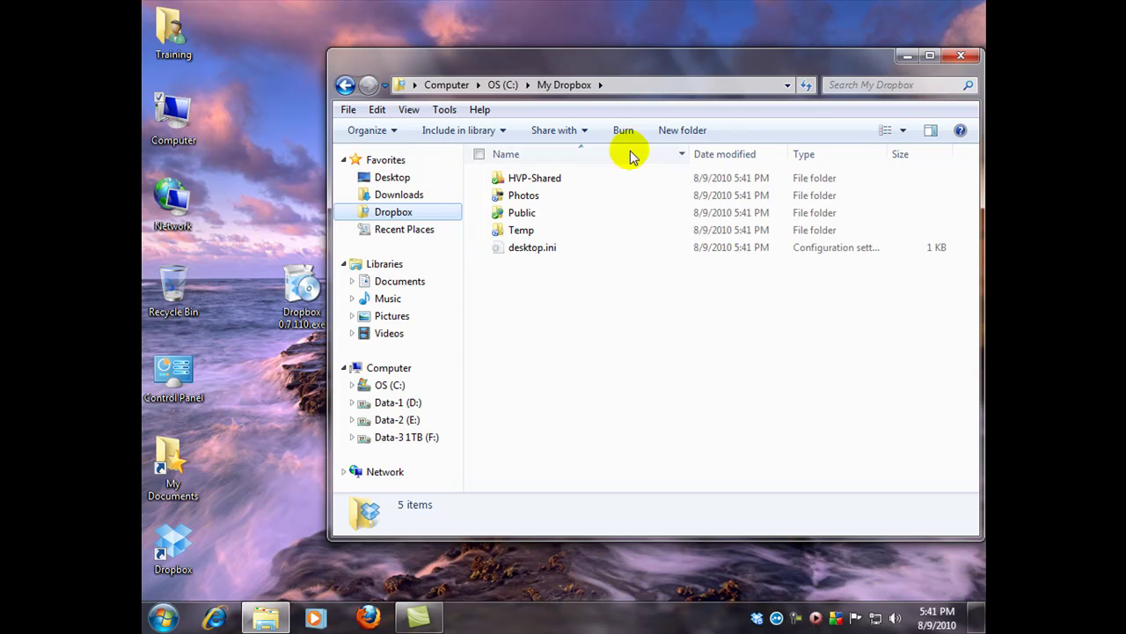
mouse_move(529, 182)
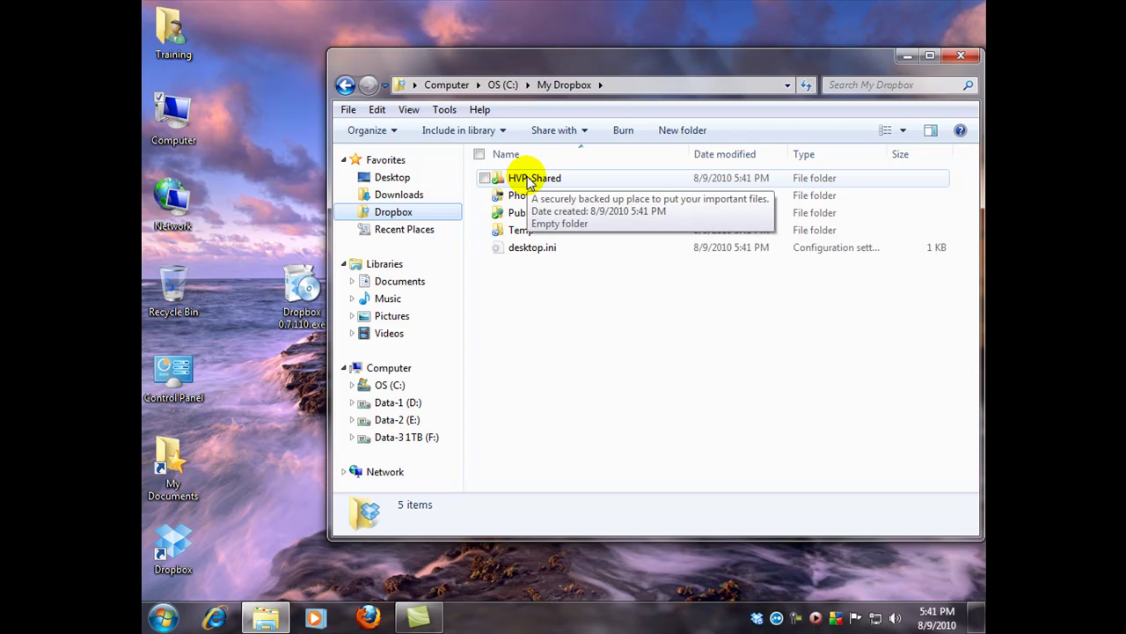
click(959, 58)
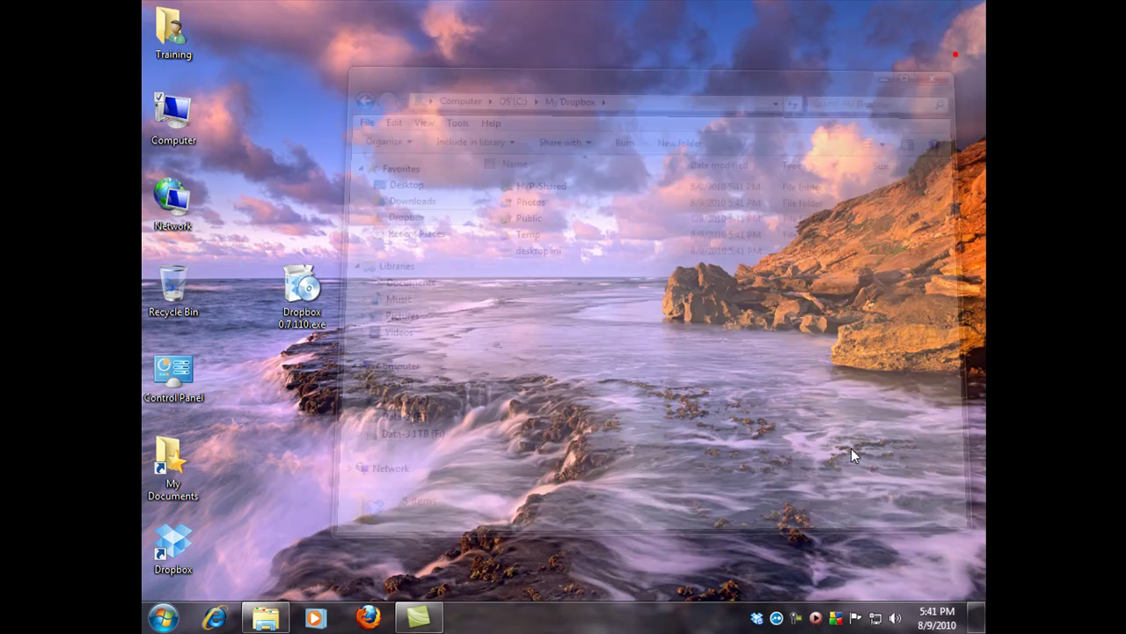
mouse_move(757, 621)
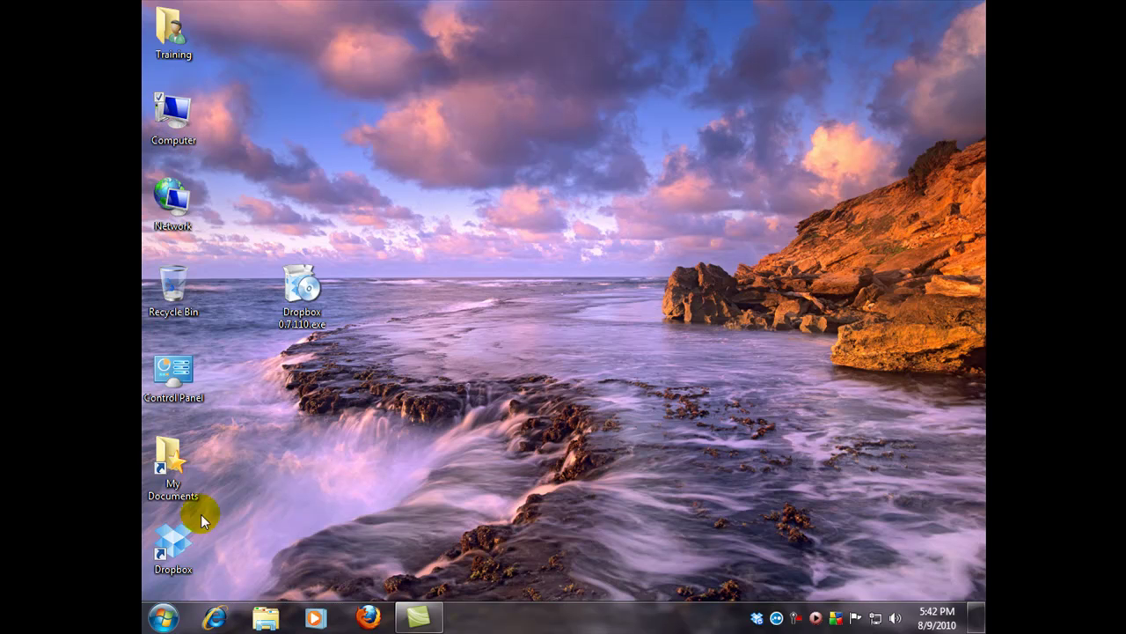
- Reopen My Dropbox from the desktop shortcut and drag Dropbox 0.7.110.exe into it
double_click(195, 546)
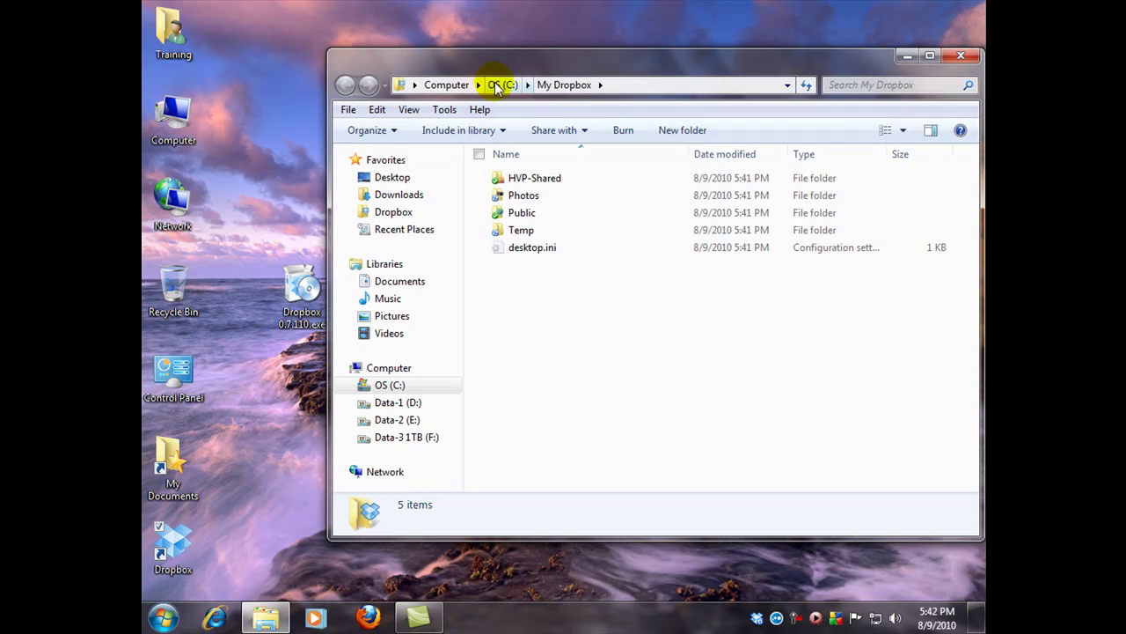
drag(509, 67, 567, 46)
click(317, 287)
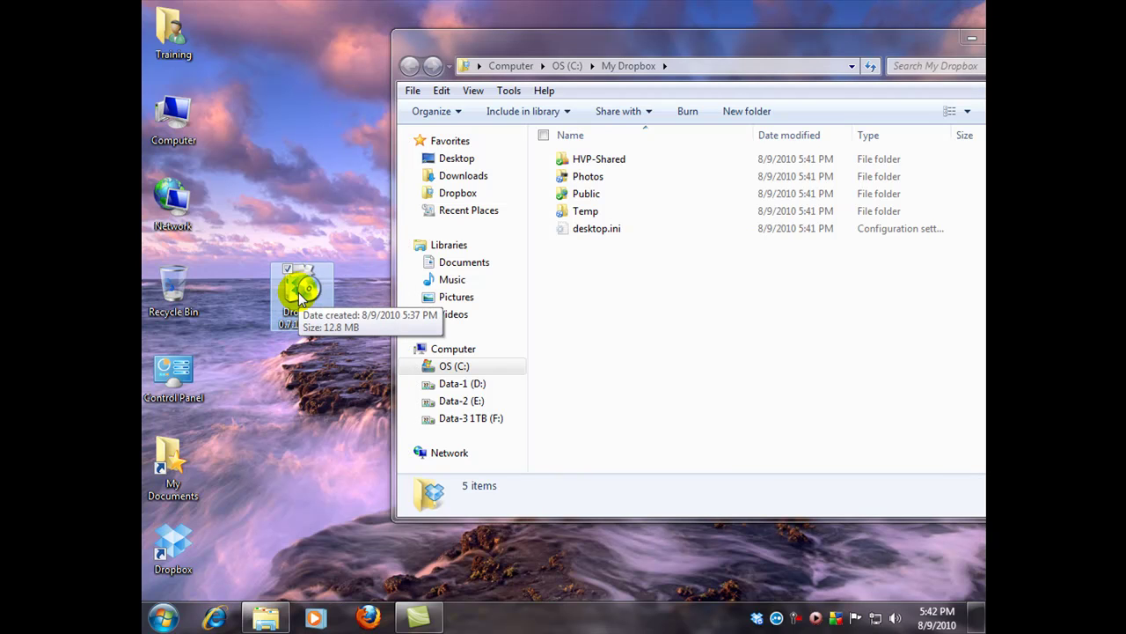
drag(300, 299, 616, 320)
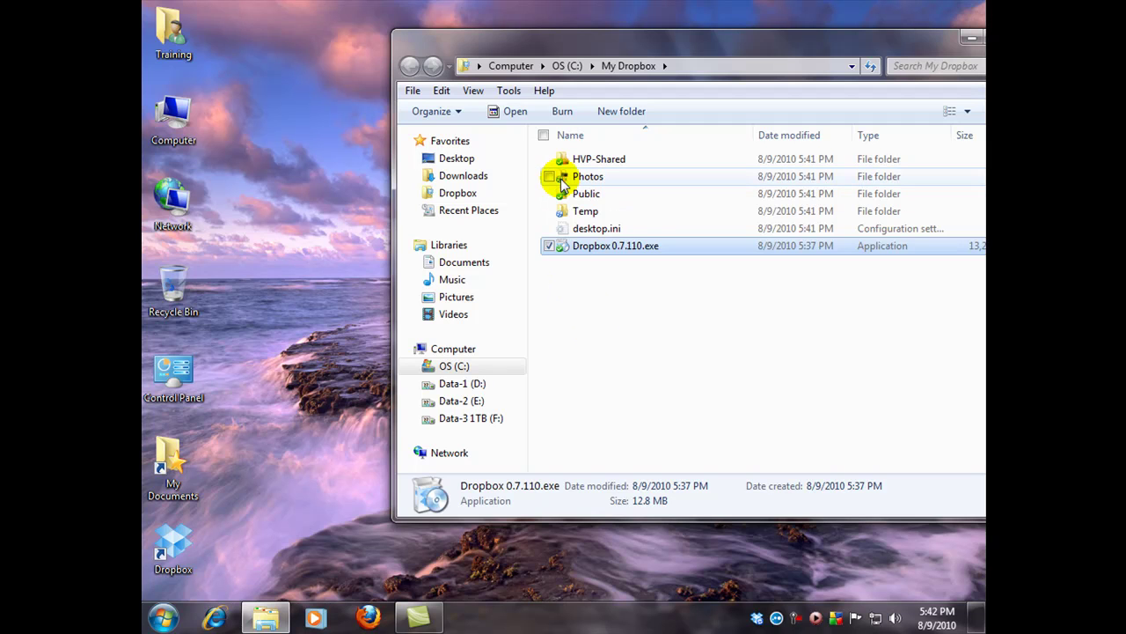
mouse_move(564, 184)
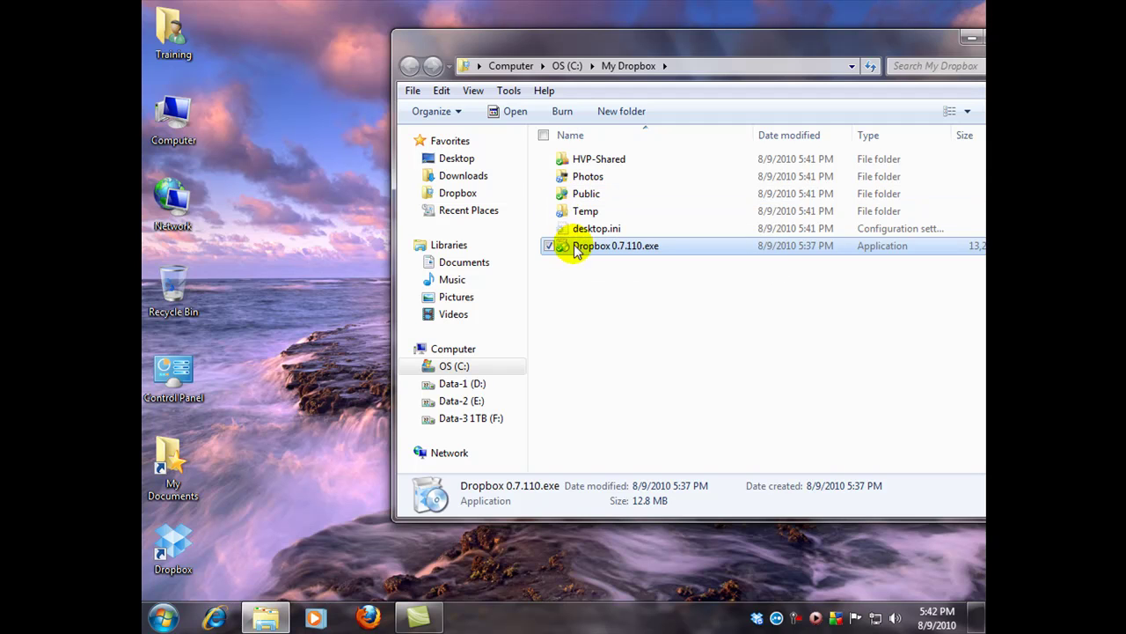
mouse_move(561, 220)
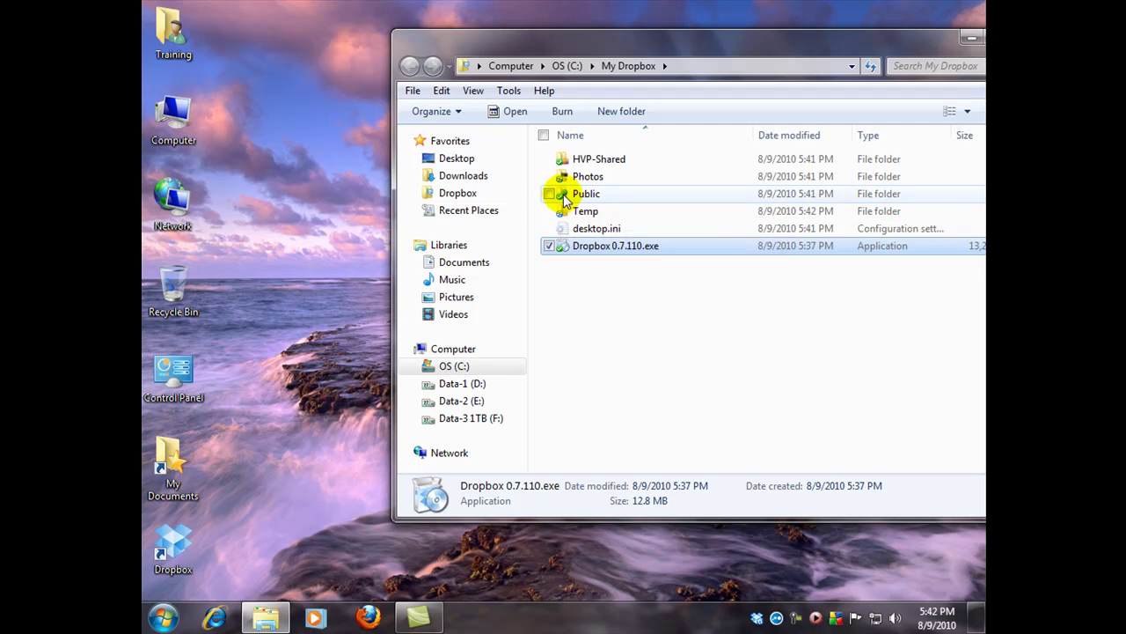
drag(814, 44, 618, 48)
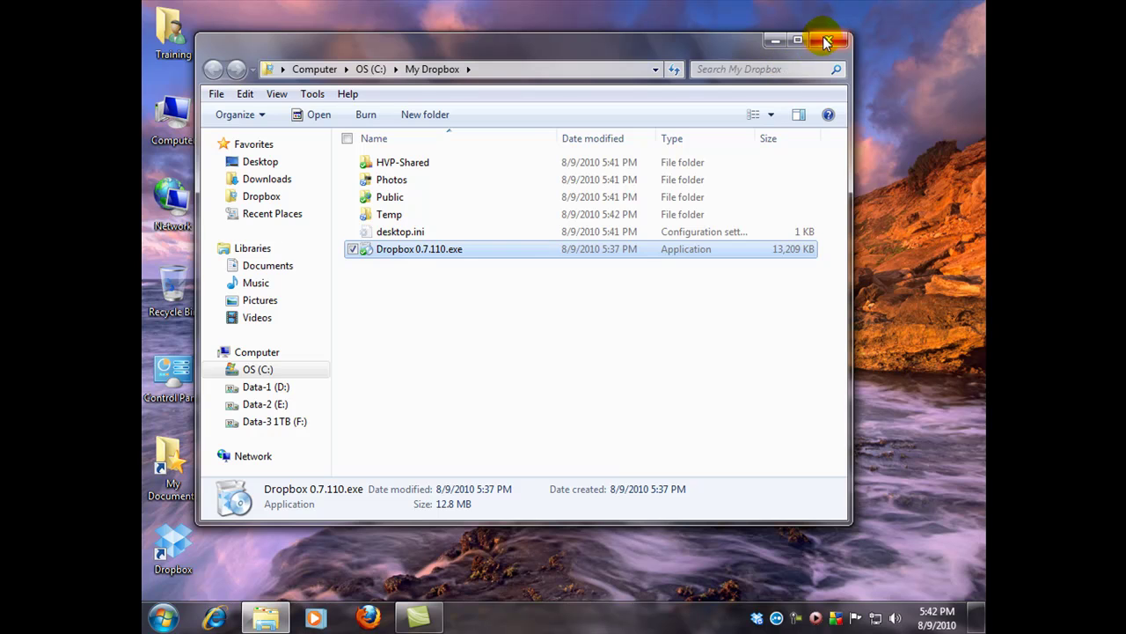
- Close the My Dropbox window
click(827, 41)
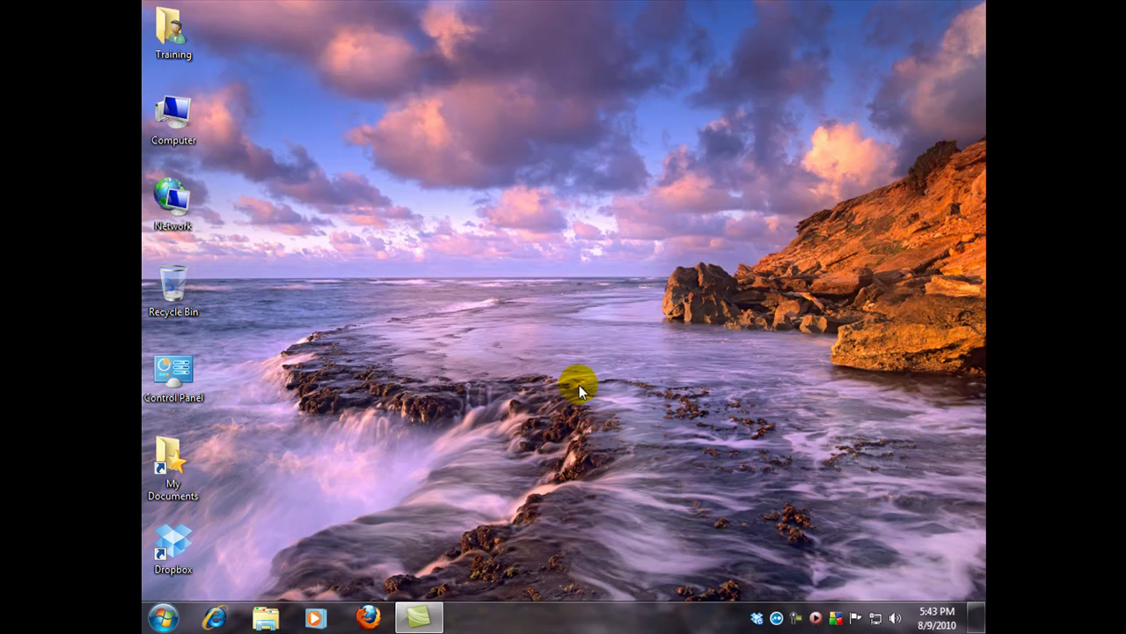